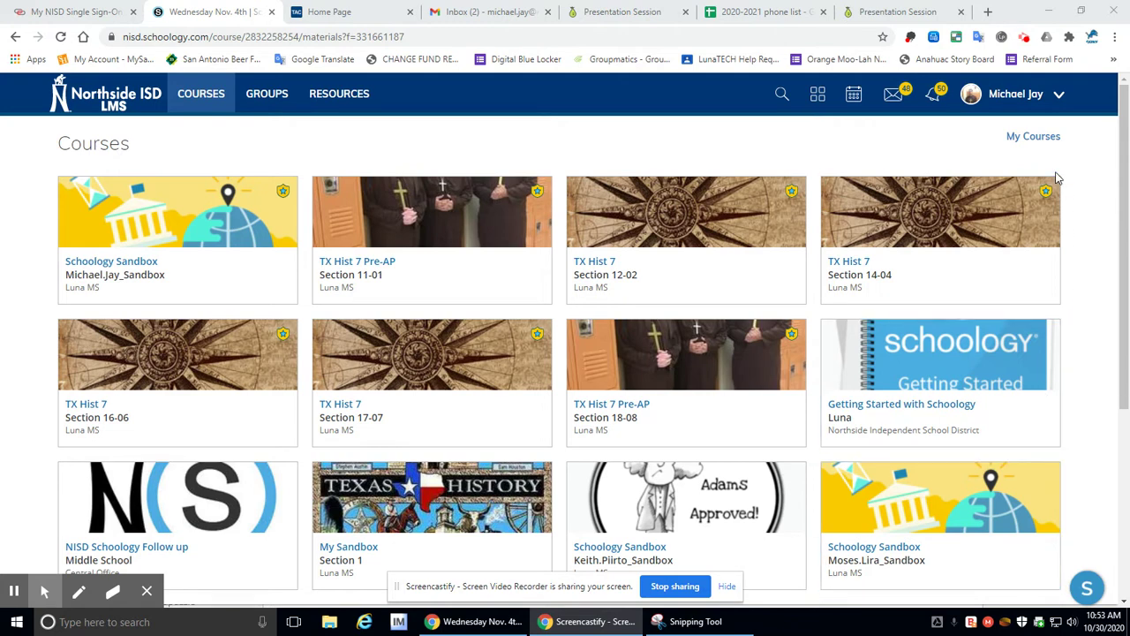
Step: Go from the profile menu to your Portfolios list and start a new portfolio
{"action": "left_click", "coordinate": [1046, 102]}
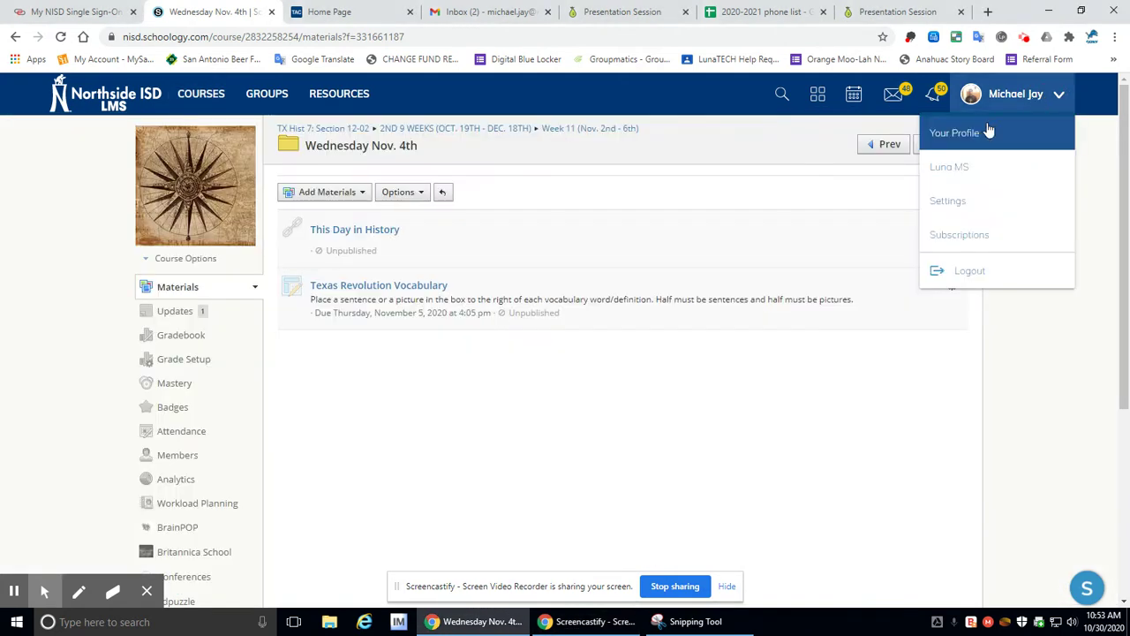
{"action": "left_click", "coordinate": [944, 137]}
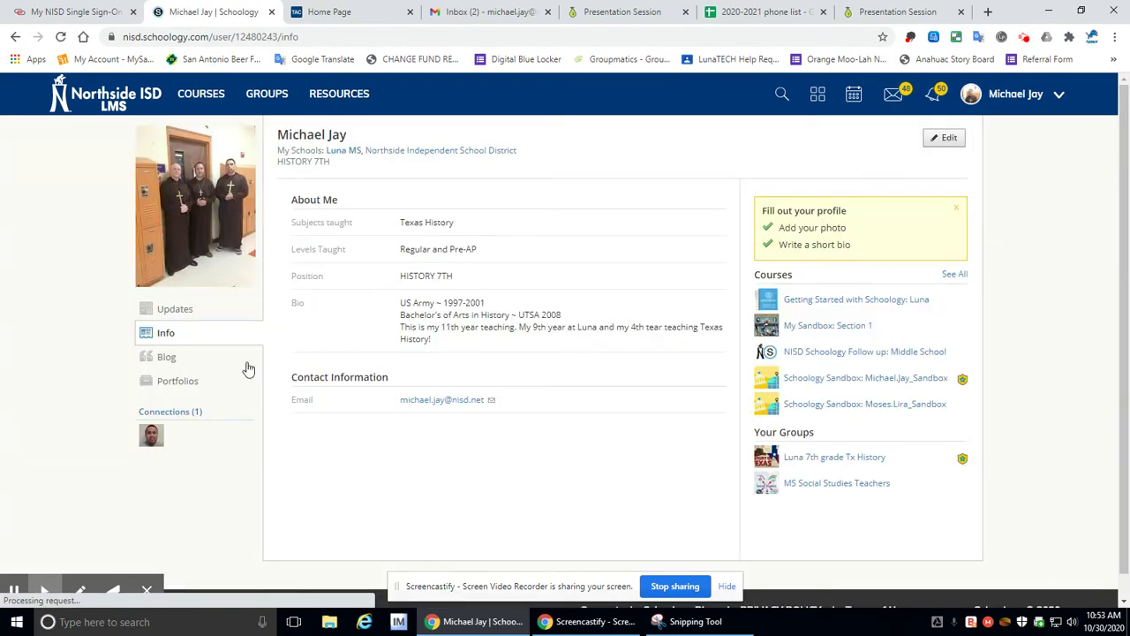
{"action": "left_click", "coordinate": [189, 385]}
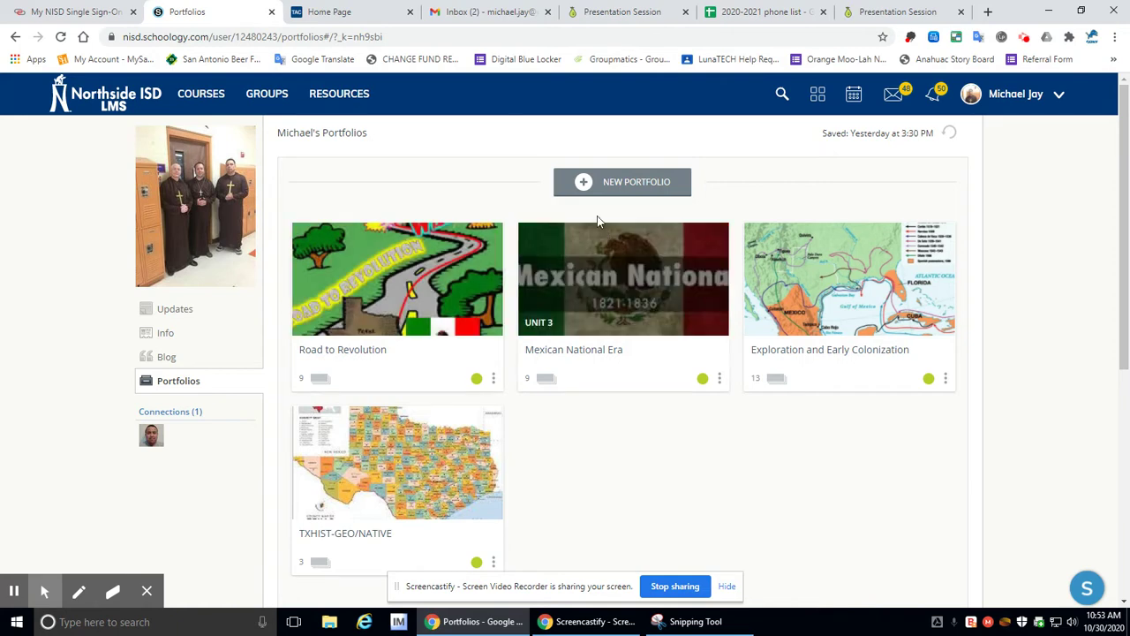
{"action": "left_click", "coordinate": [584, 185]}
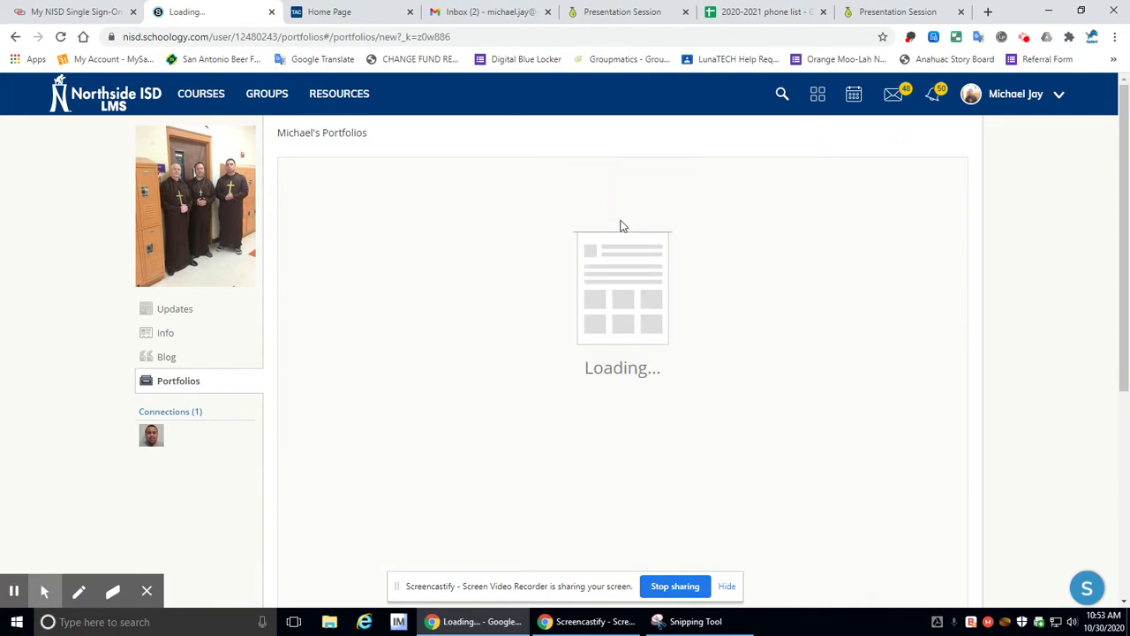
Step: Title the portfolio 'Texas Revolution' with the description 'Unit 4 (B)' and save it
{"action": "left_click", "coordinate": [522, 182]}
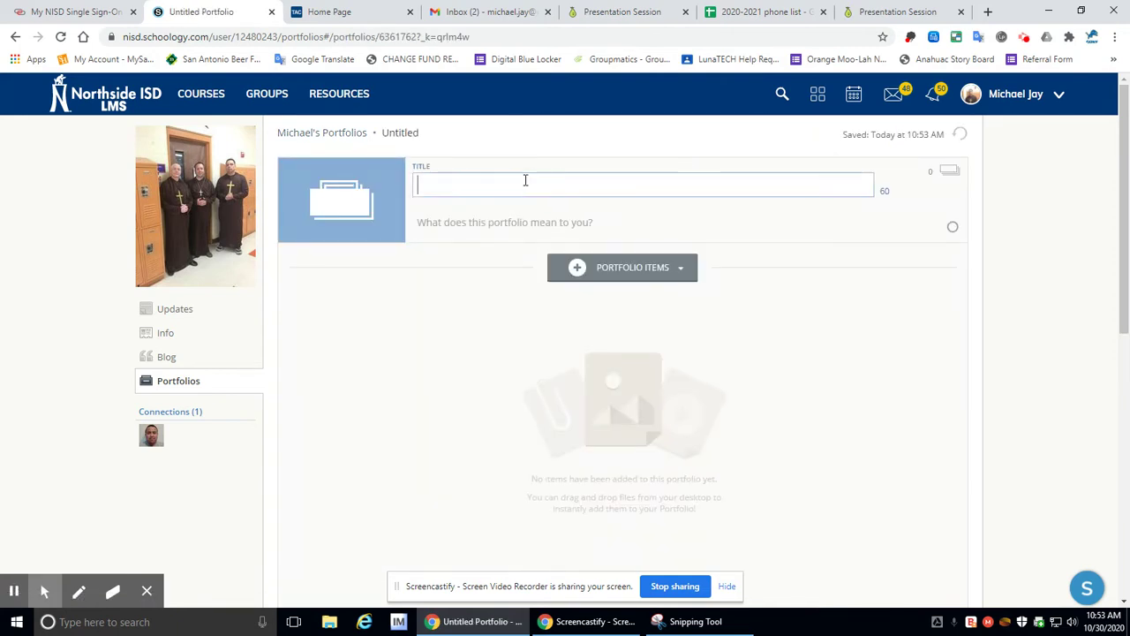
{"action": "type", "text": "Texas Revolution"}
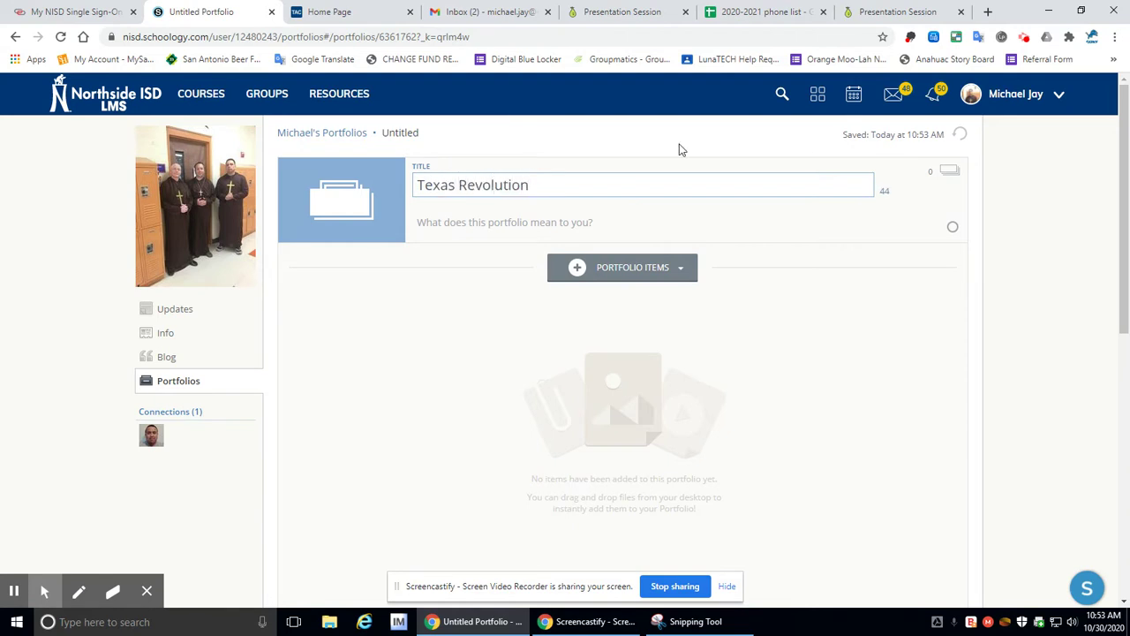
{"action": "left_click", "coordinate": [517, 222]}
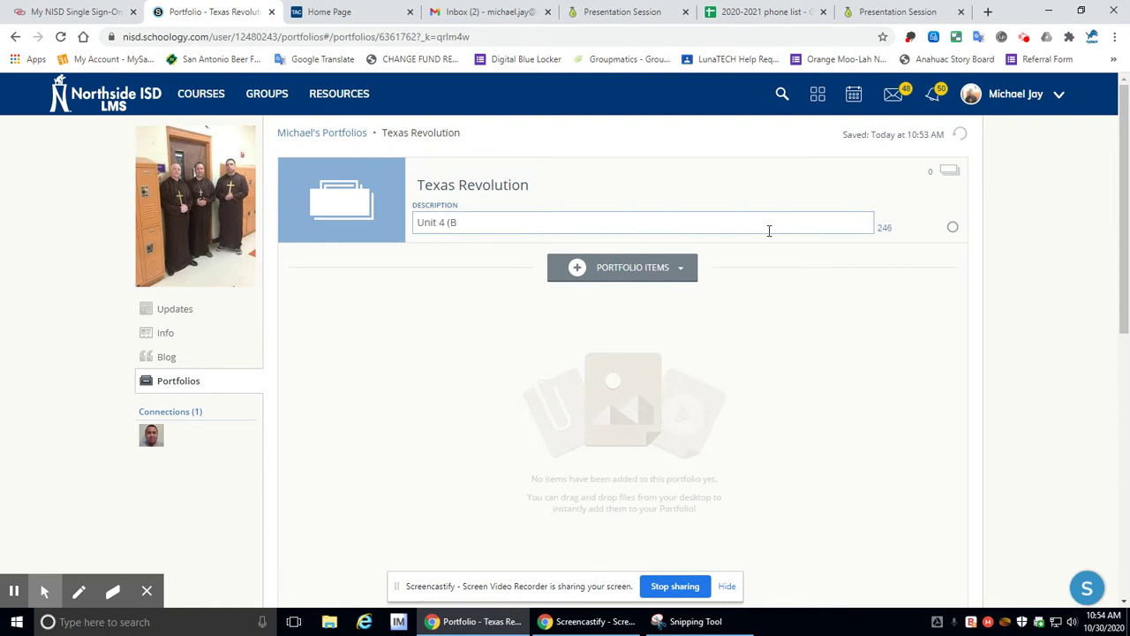
{"action": "left_click", "coordinate": [765, 259]}
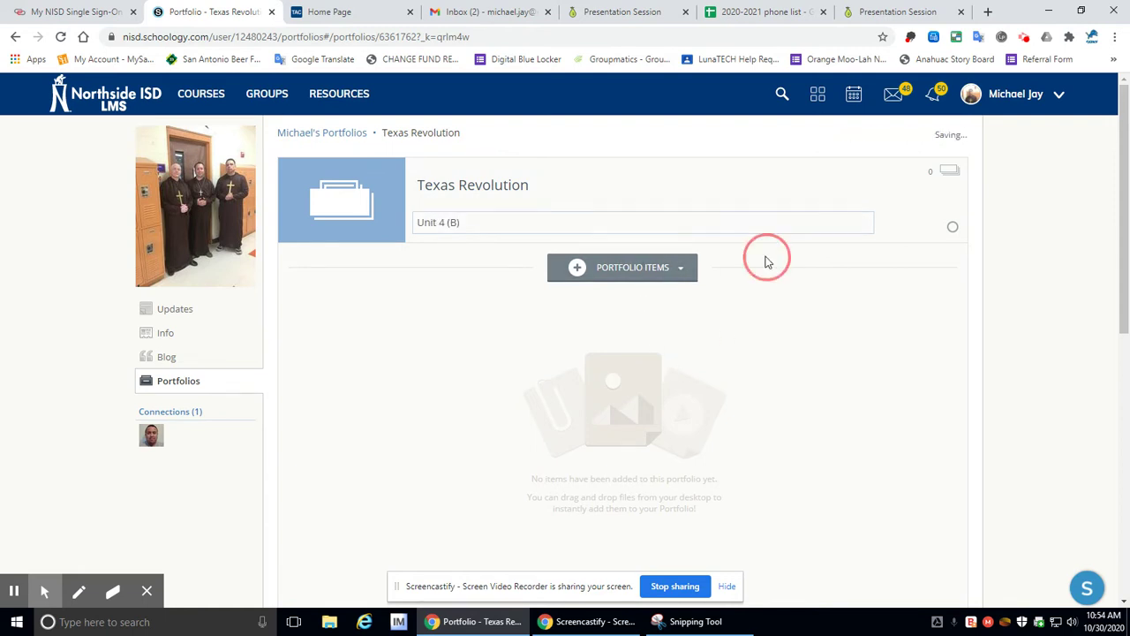
{"action": "left_click", "coordinate": [579, 270]}
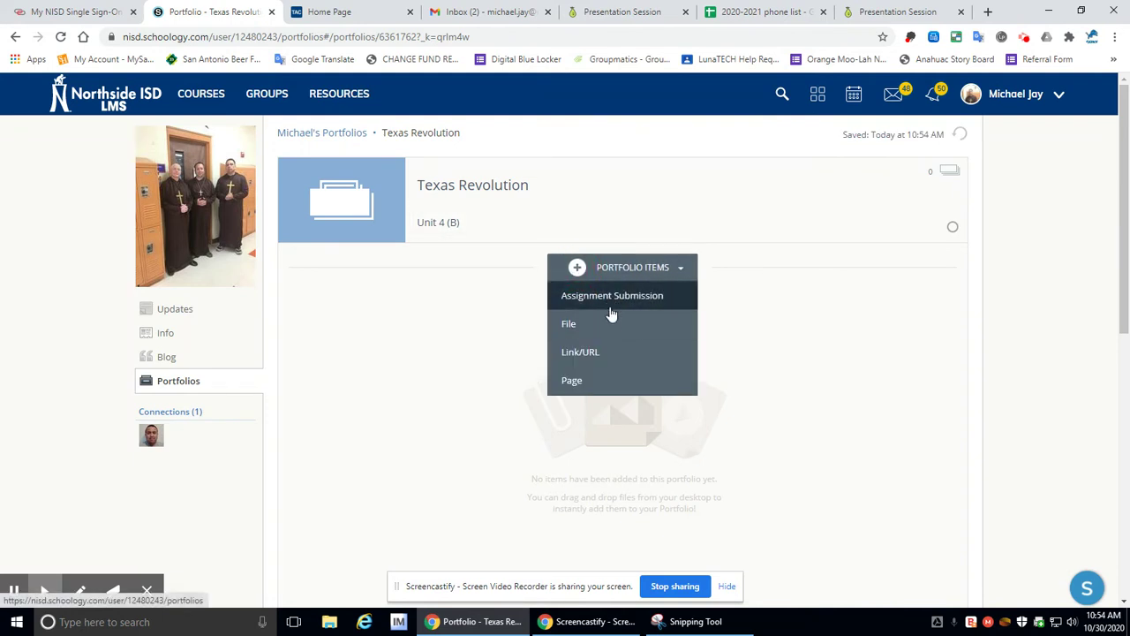
Step: Cancel a Link/URL item, add a page item titled 'Glossary' instead, and open its cover image
{"action": "left_click", "coordinate": [580, 352]}
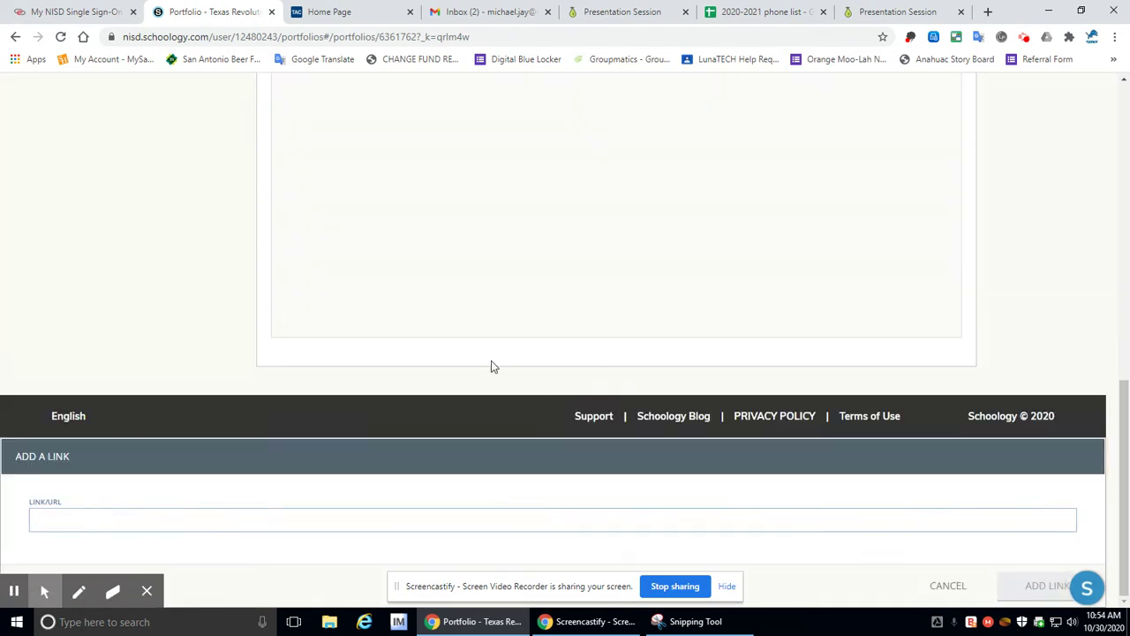
{"action": "left_click", "coordinate": [936, 583]}
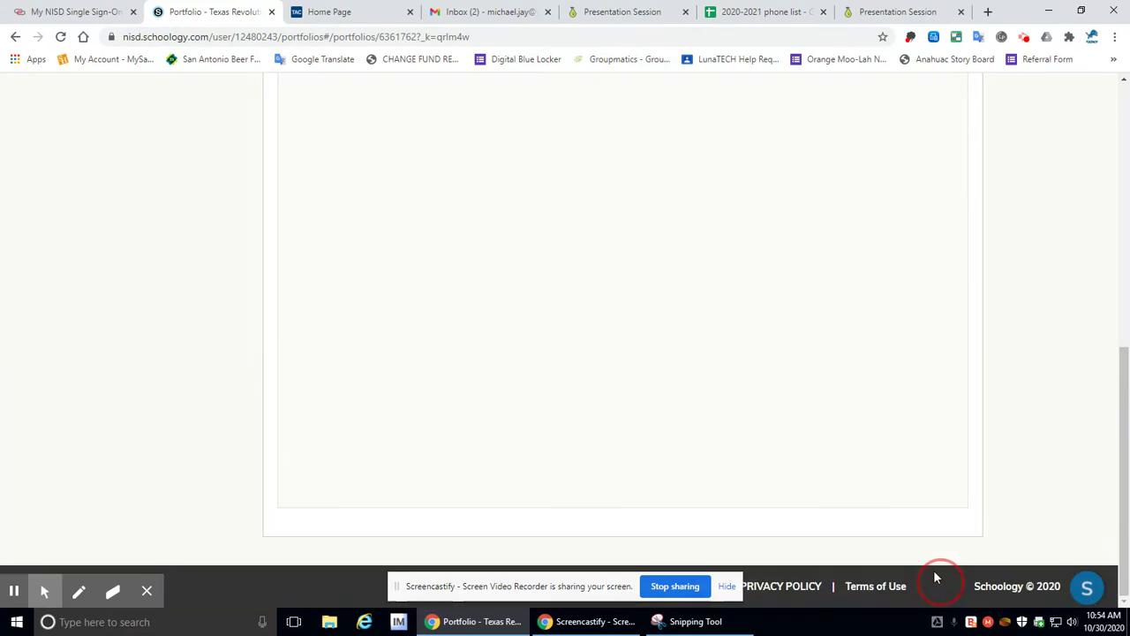
{"action": "left_click", "coordinate": [581, 272]}
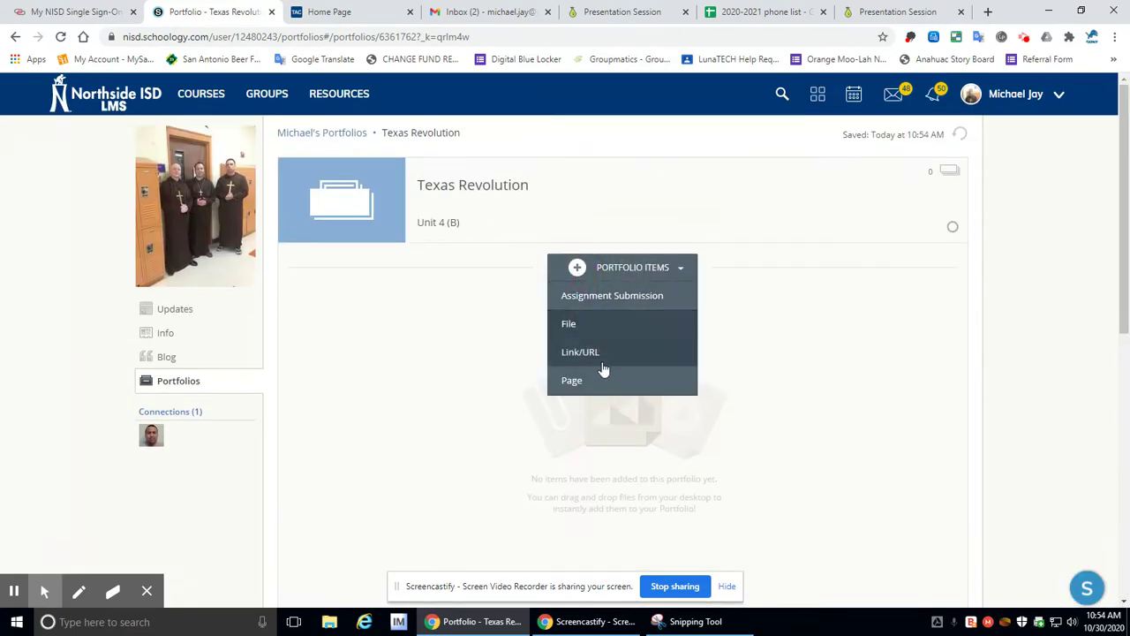
{"action": "left_click", "coordinate": [600, 380]}
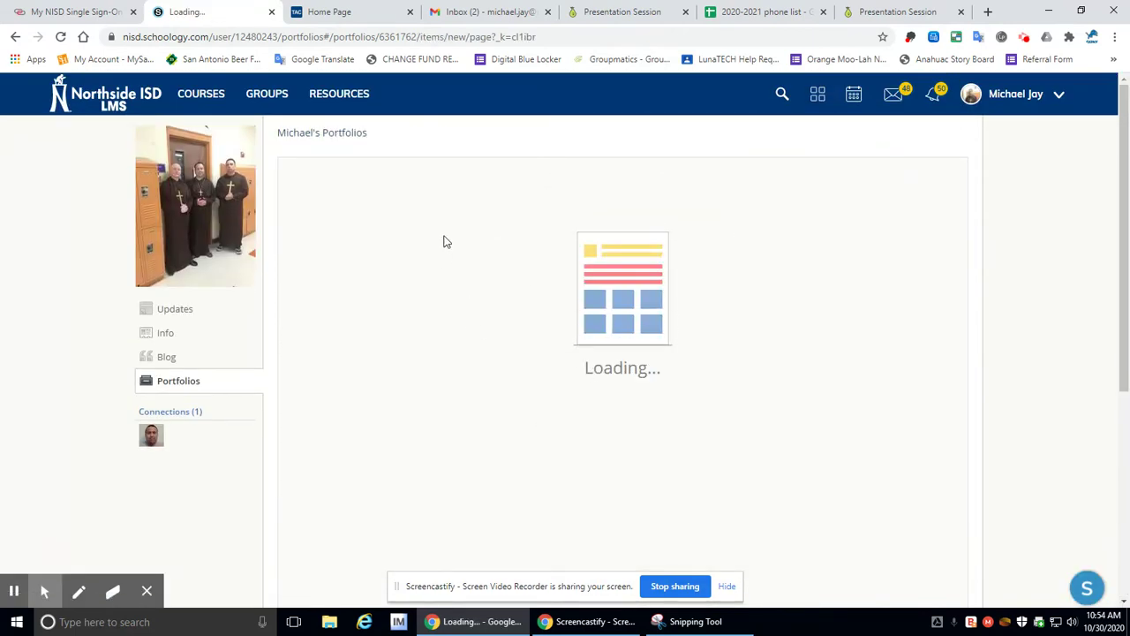
{"action": "left_click", "coordinate": [441, 194]}
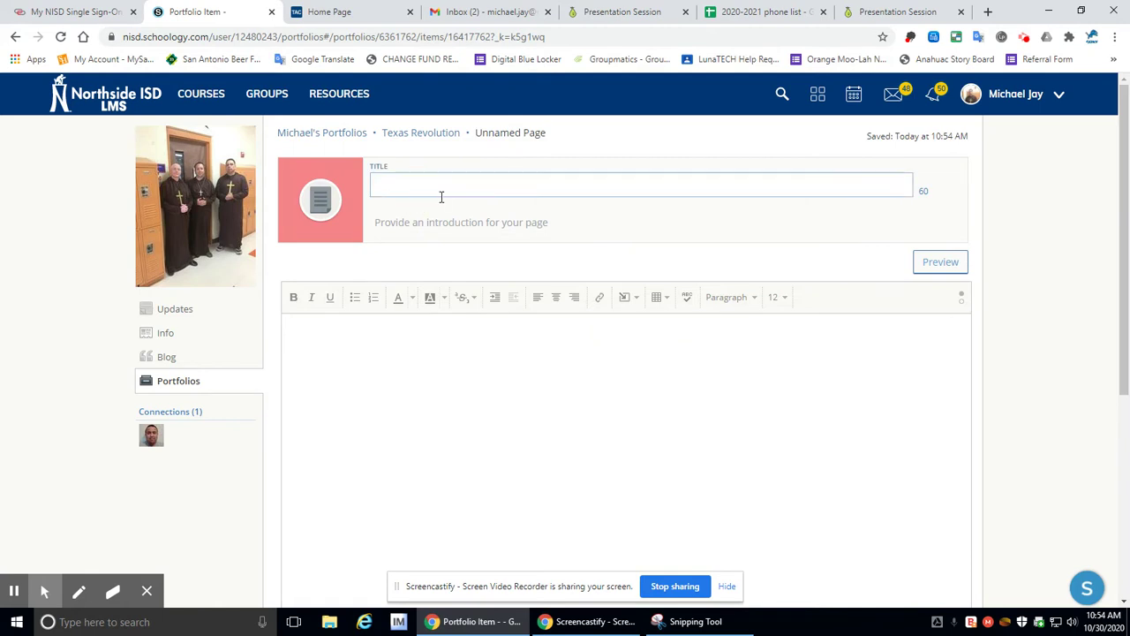
{"action": "type", "text": "Glossary"}
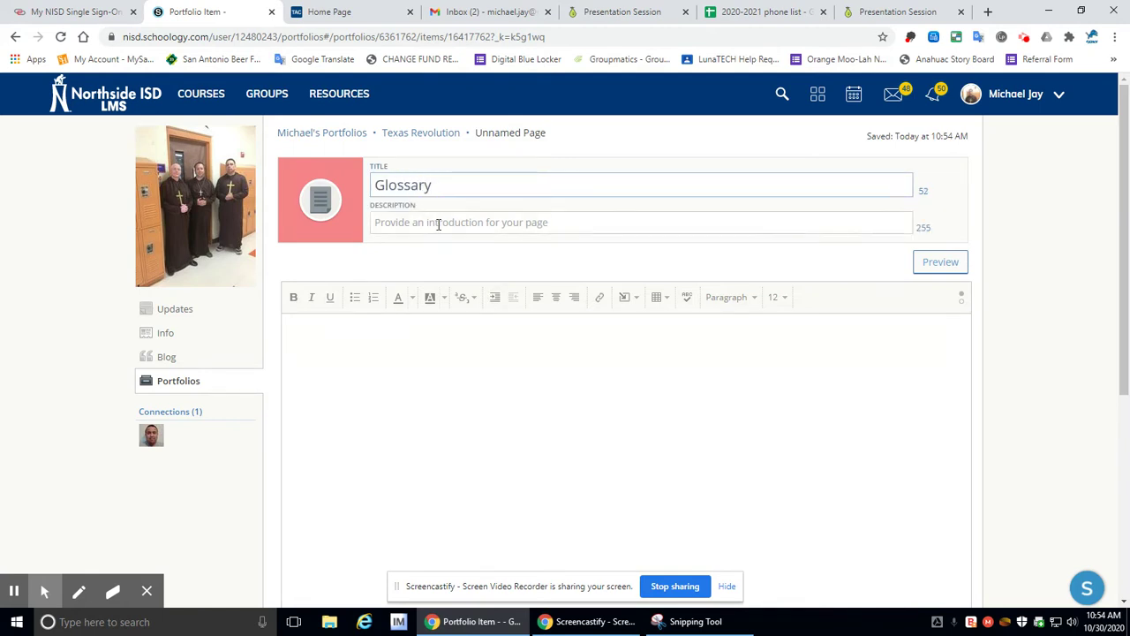
{"action": "left_click", "coordinate": [321, 200]}
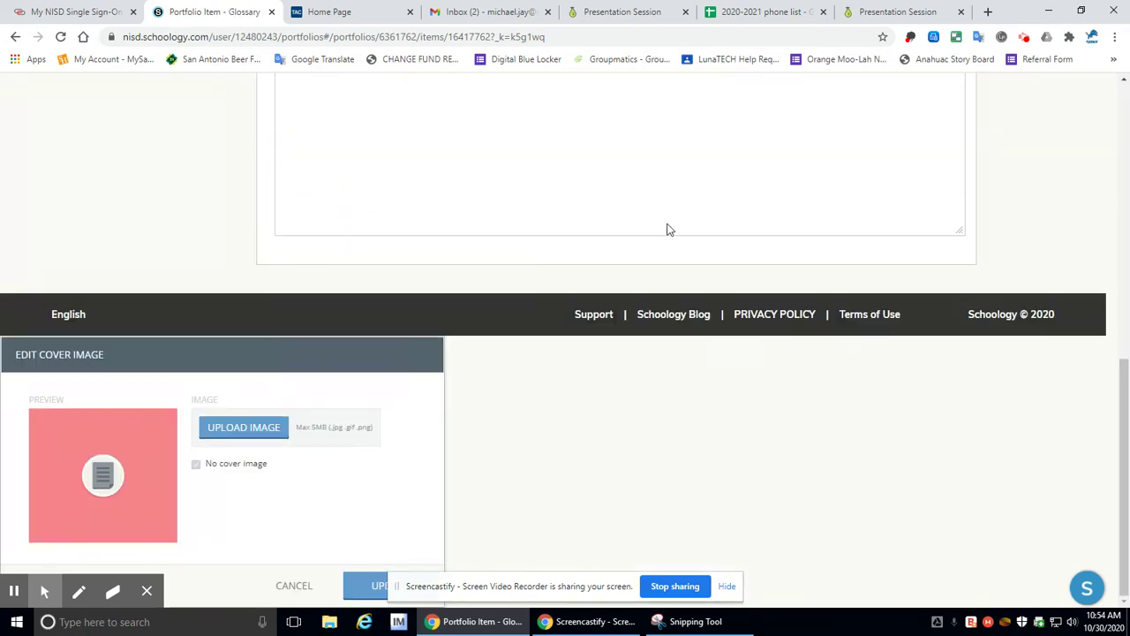
Step: Apply glossary.jpg as the Glossary page's cover image, replacing the first glossary.png upload
{"action": "left_click", "coordinate": [243, 426]}
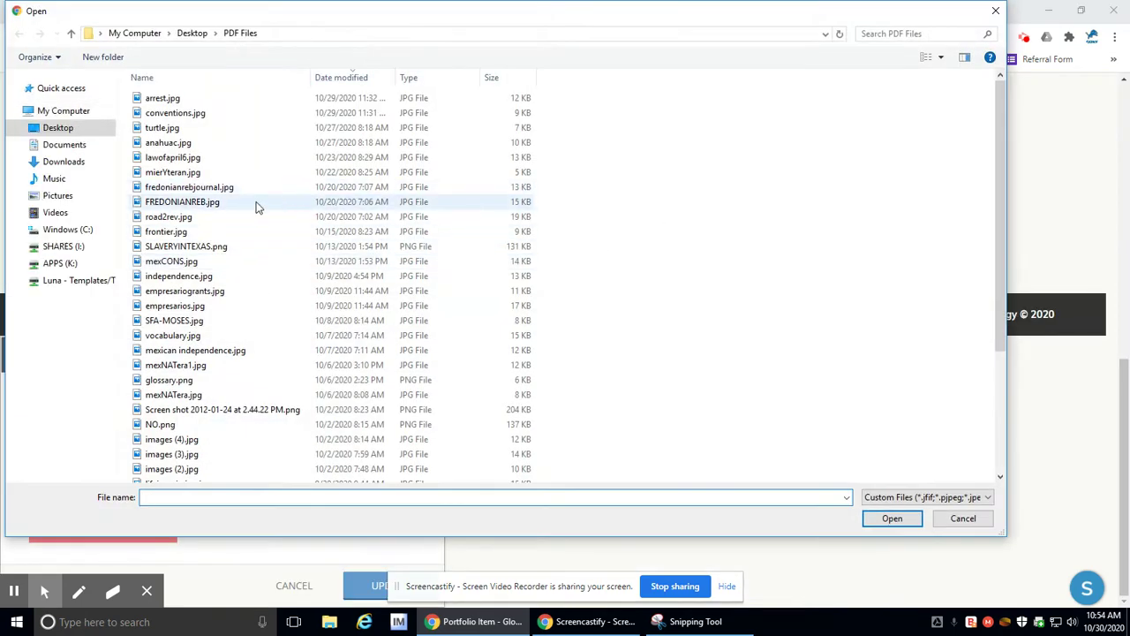
{"action": "left_click", "coordinate": [171, 381]}
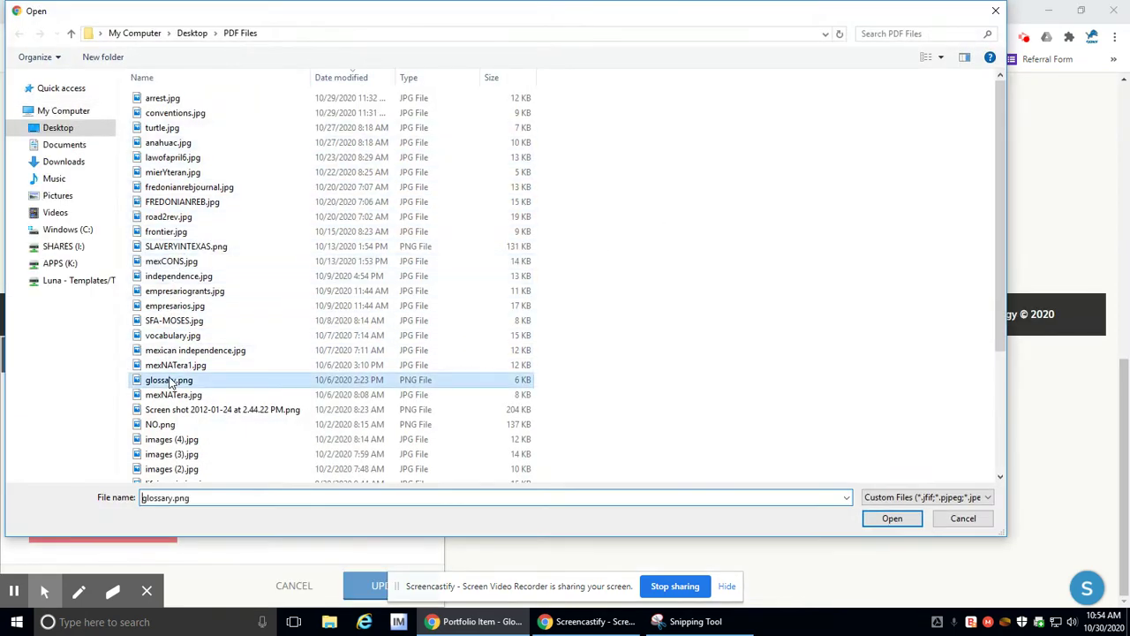
{"action": "double_click", "coordinate": [170, 382]}
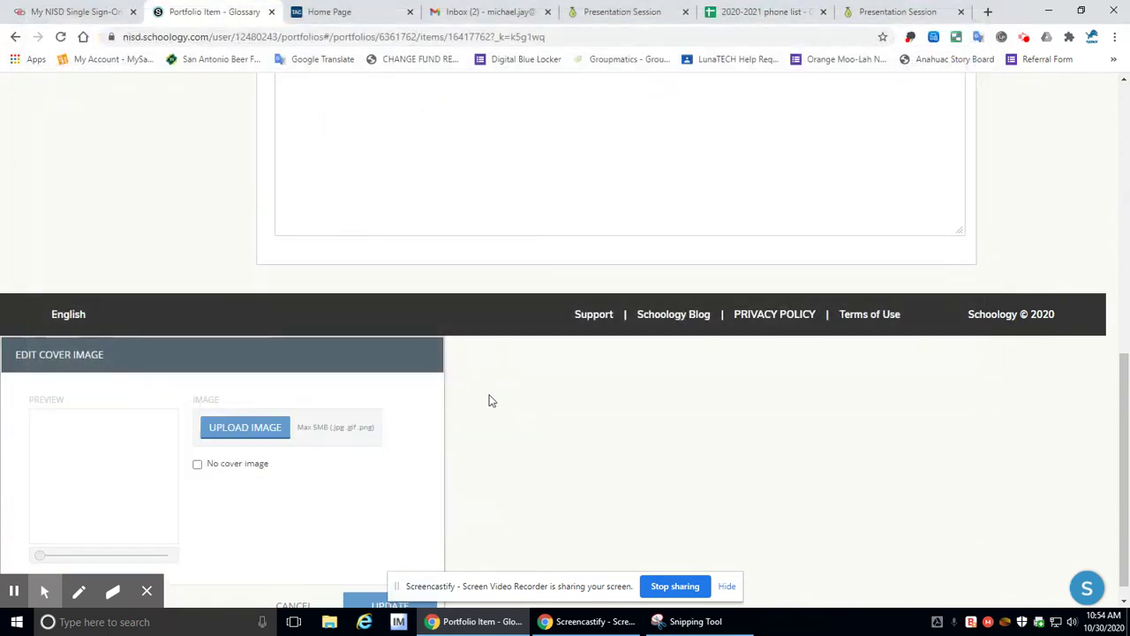
{"action": "left_click", "coordinate": [284, 429]}
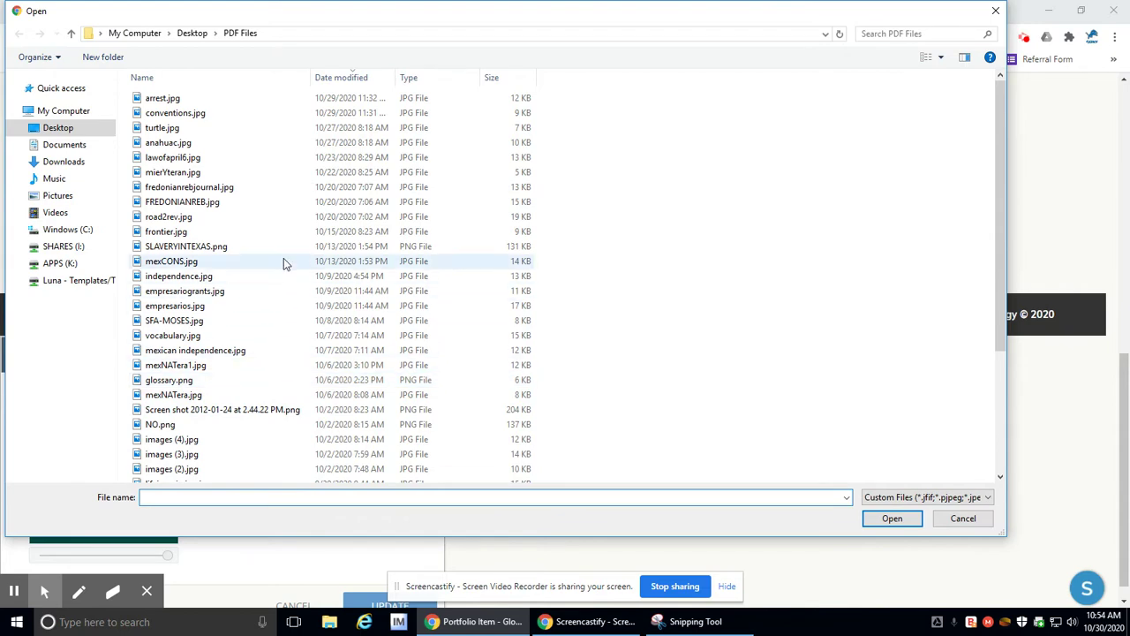
{"action": "scroll", "coordinate": [262, 212], "scroll_direction": "down", "scroll_amount": 2}
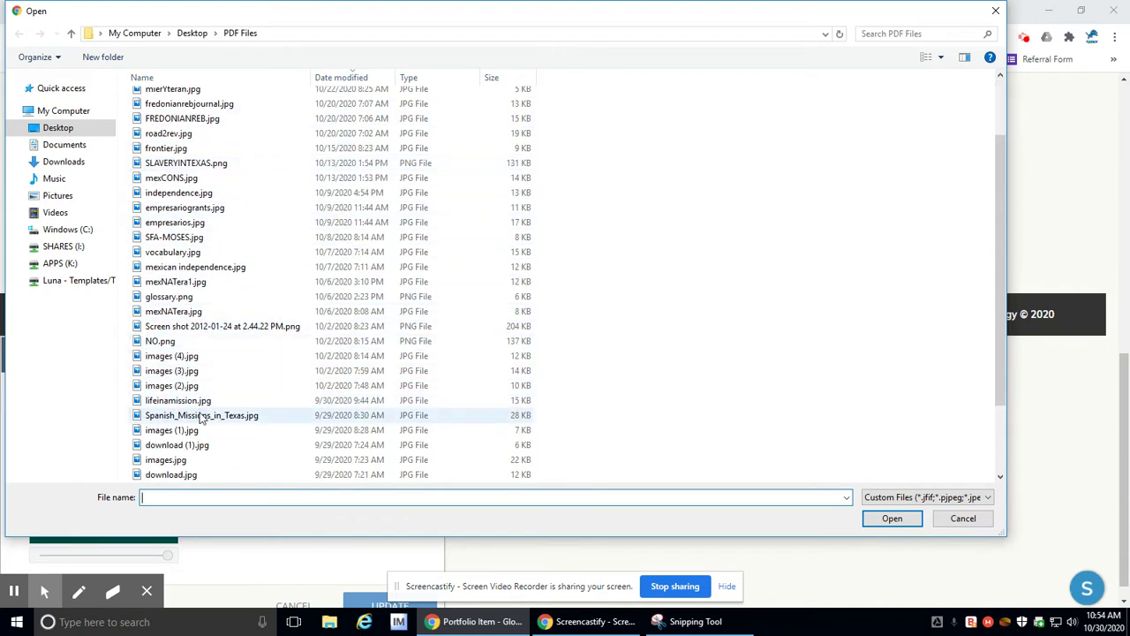
{"action": "scroll", "coordinate": [226, 322], "scroll_direction": "down", "scroll_amount": 2}
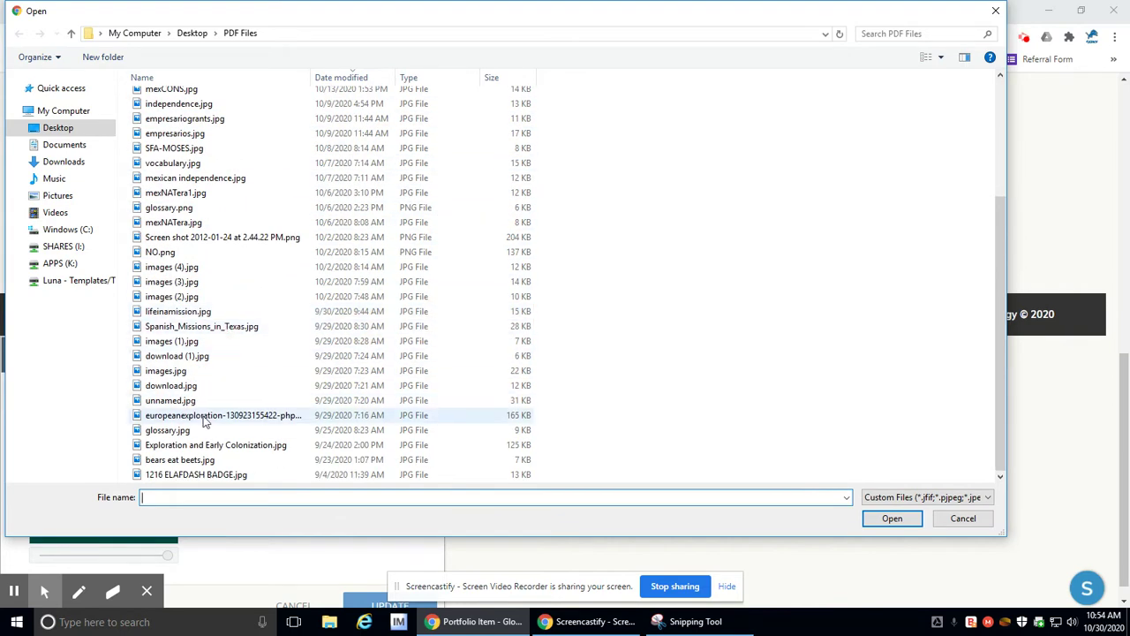
{"action": "double_click", "coordinate": [169, 430]}
{"action": "scroll", "coordinate": [327, 441], "scroll_direction": "down", "scroll_amount": 1}
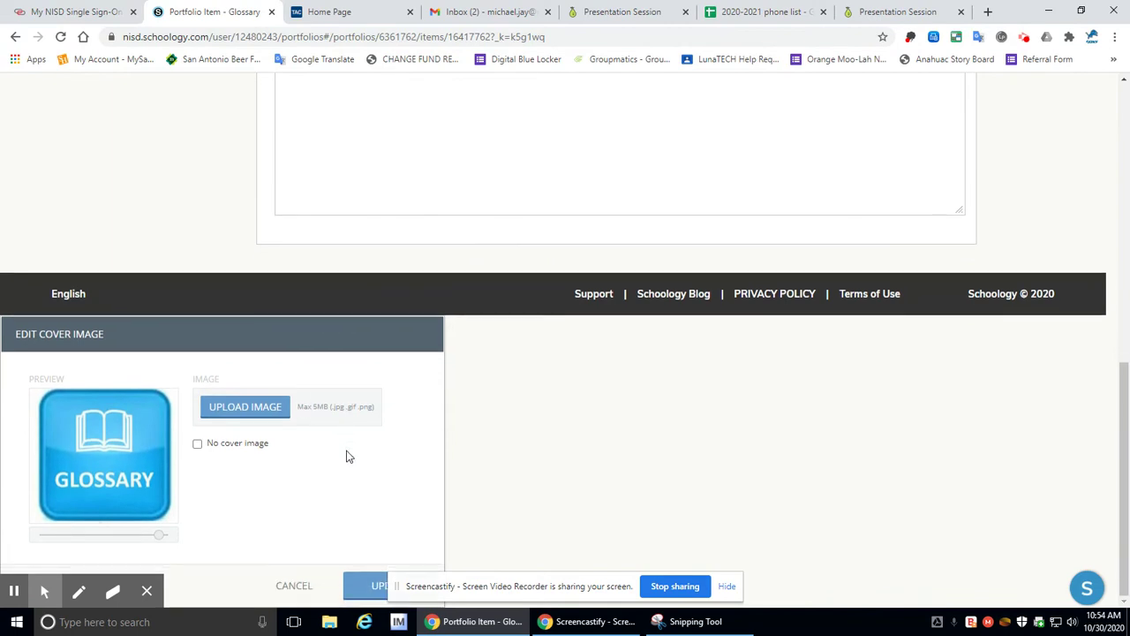
{"action": "left_click", "coordinate": [368, 585]}
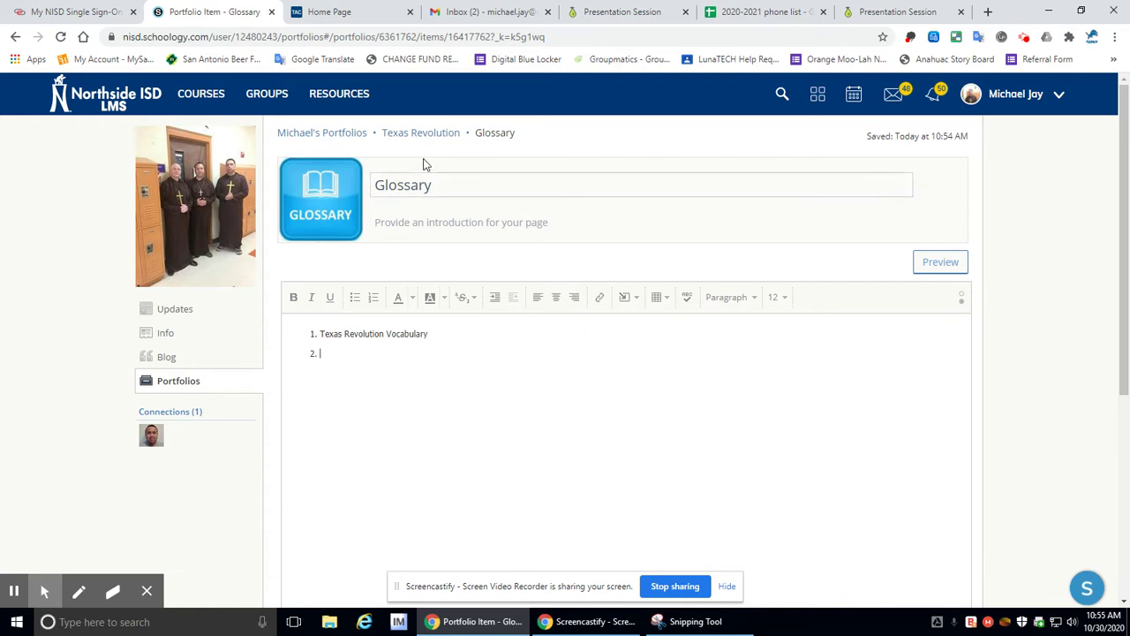
Step: Return to the Texas Revolution portfolio showing the Glossary card, then switch to the Gmail tab
{"action": "left_click", "coordinate": [421, 133]}
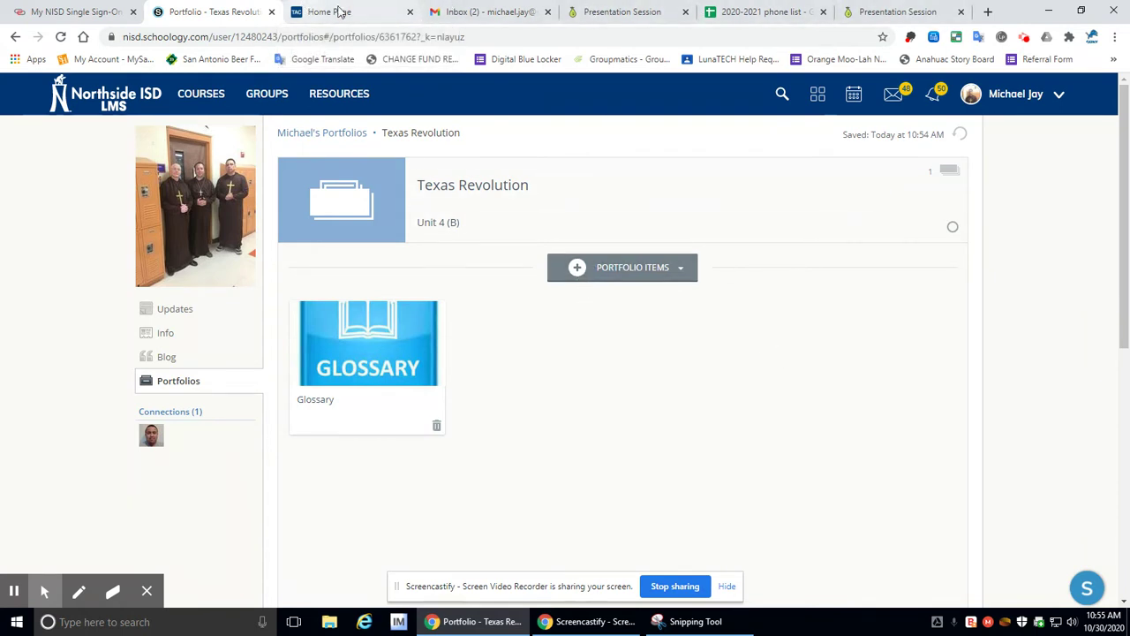
{"action": "left_click", "coordinate": [490, 11]}
Step: Open Google Drive and browse 2020-21 School Year > Week 11 to the Texas Revolution Vocab document
{"action": "left_click", "coordinate": [1001, 95]}
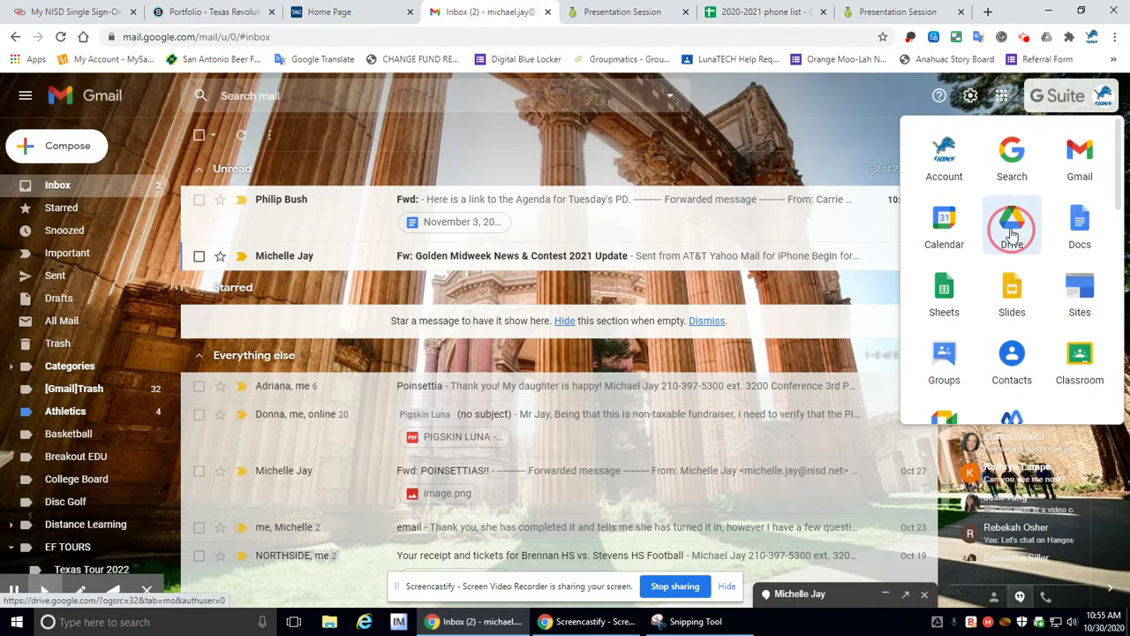
{"action": "left_click", "coordinate": [1009, 221]}
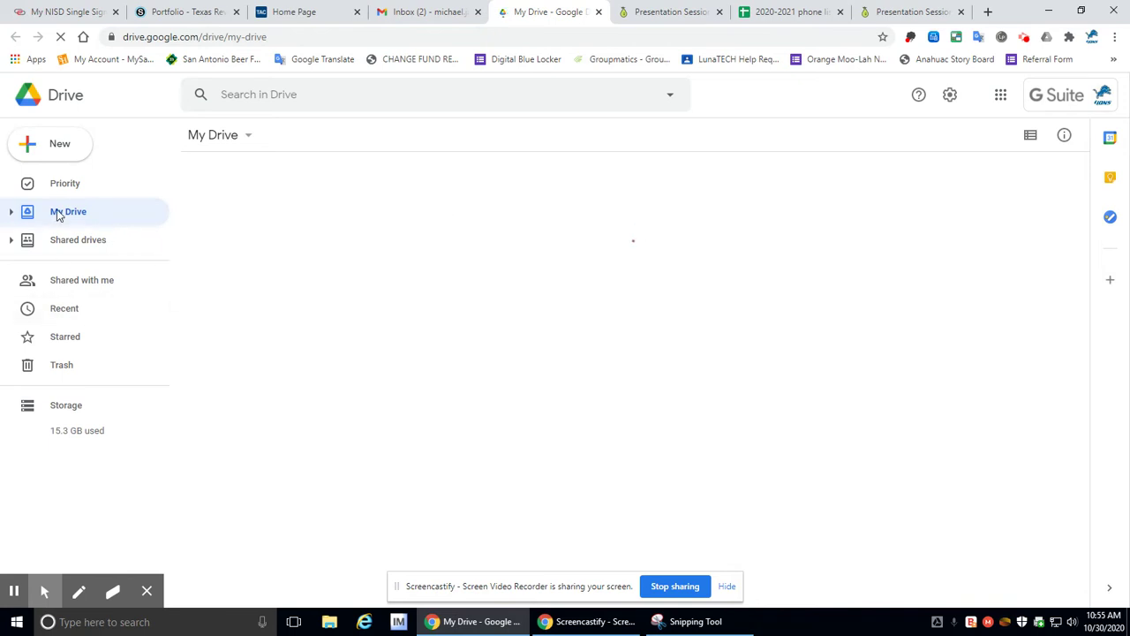
{"action": "double_click", "coordinate": [786, 434]}
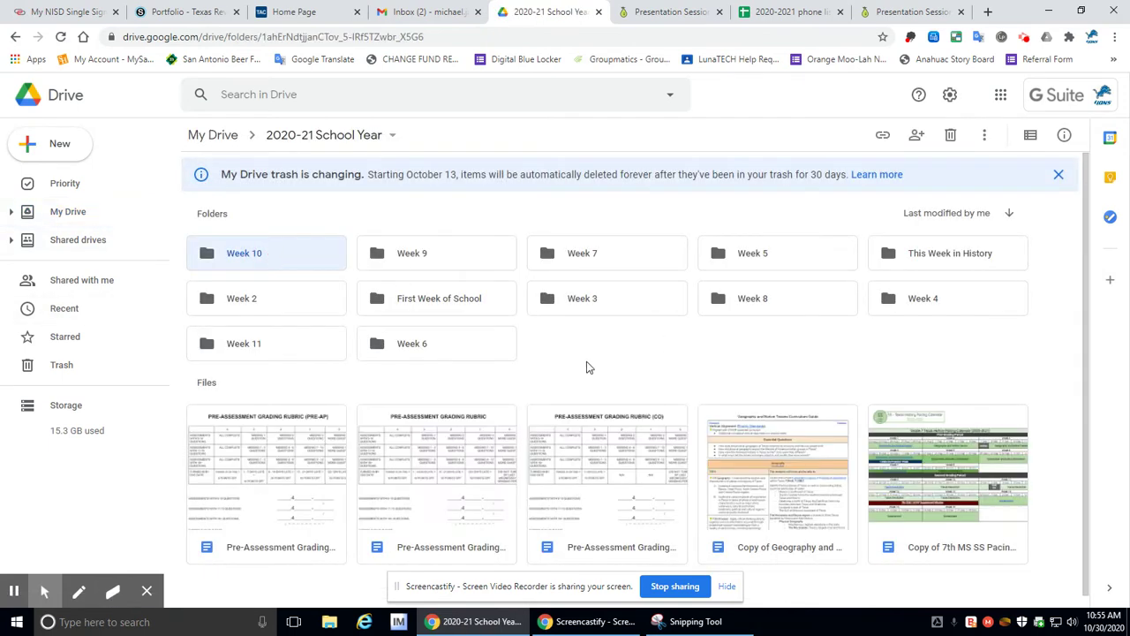
{"action": "double_click", "coordinate": [323, 346]}
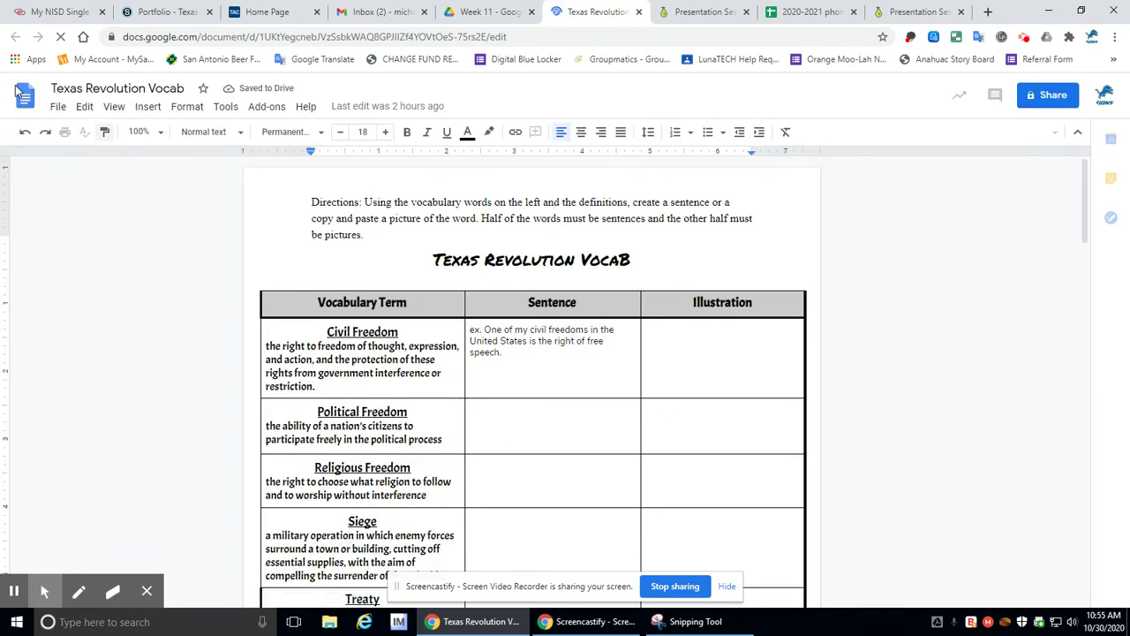
Step: Download the Texas Revolution Vocab document as a PDF and open the downloaded file
{"action": "left_click", "coordinate": [58, 107]}
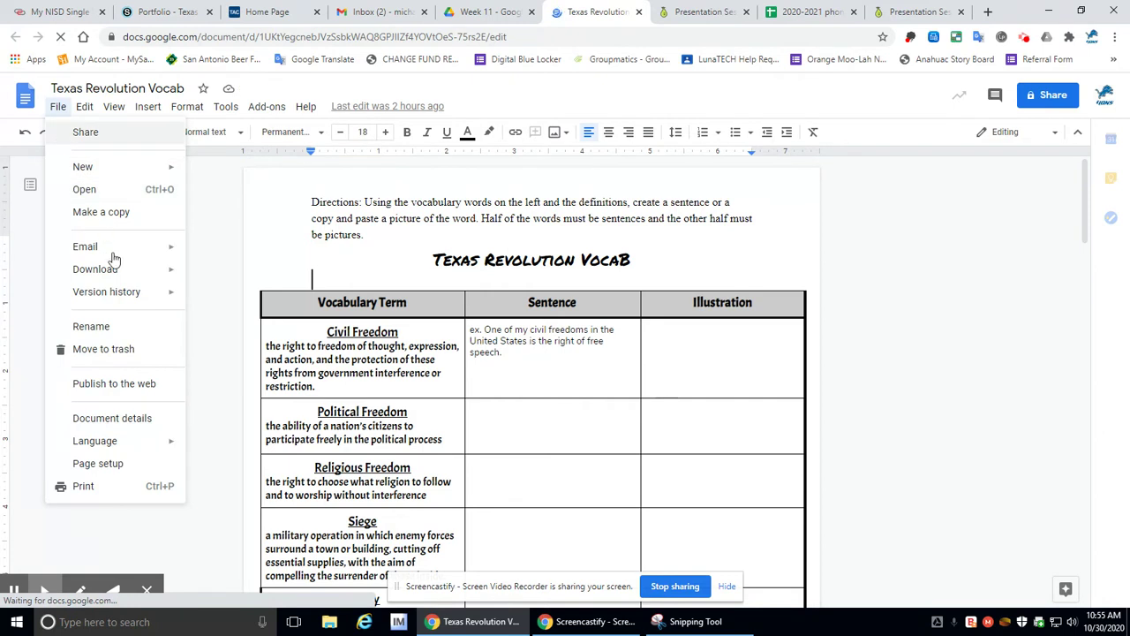
{"action": "mouse_move", "coordinate": [103, 278]}
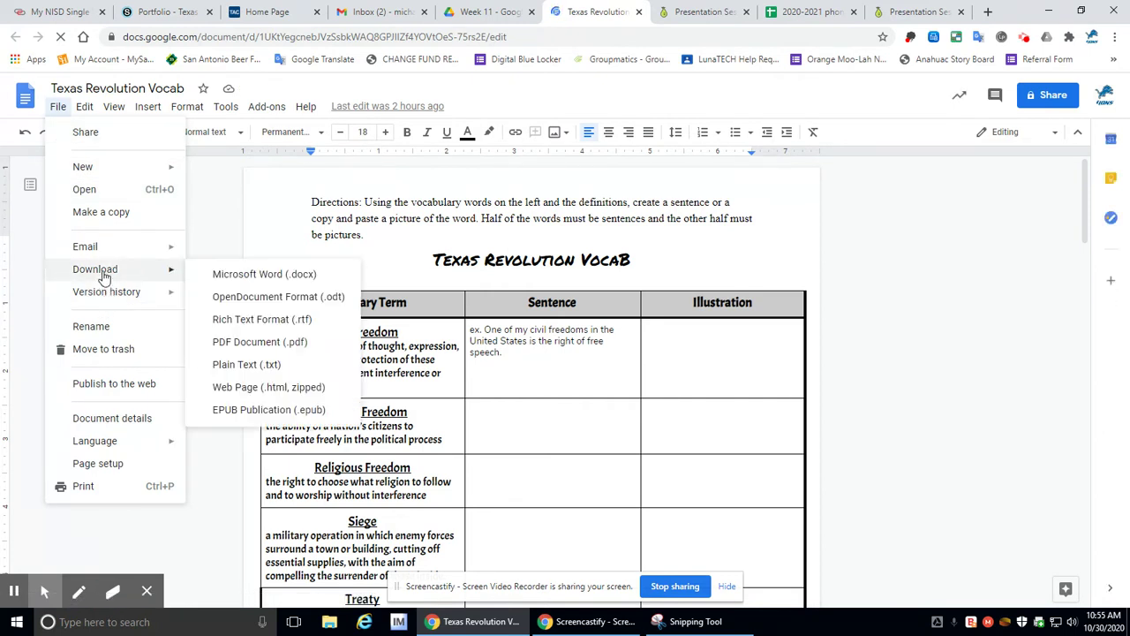
{"action": "left_click", "coordinate": [261, 346]}
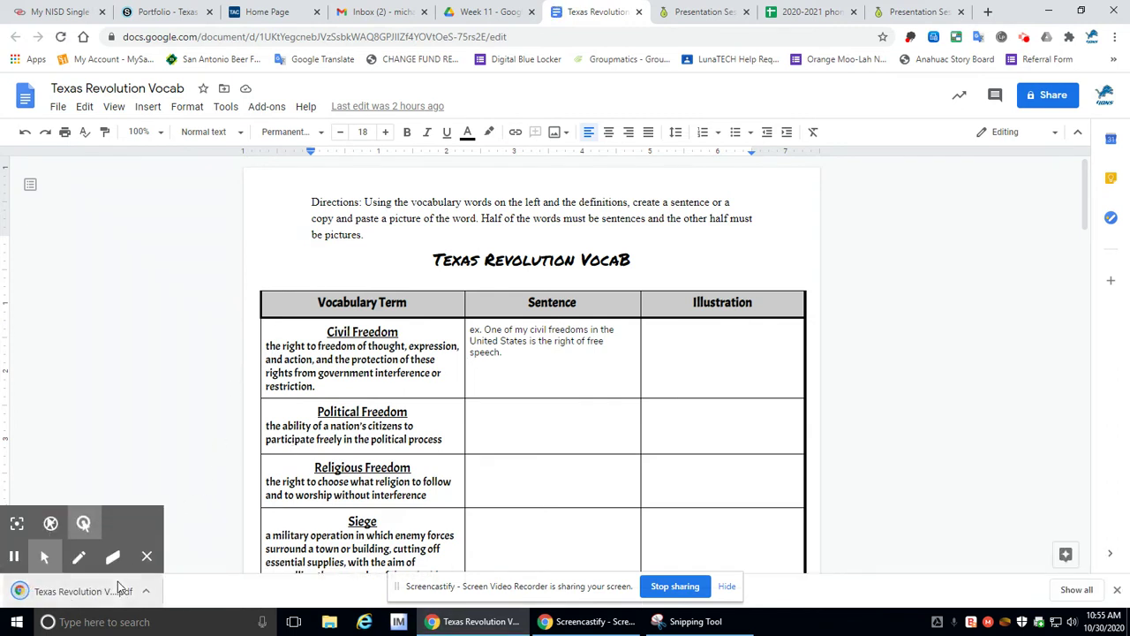
{"action": "left_click", "coordinate": [118, 588]}
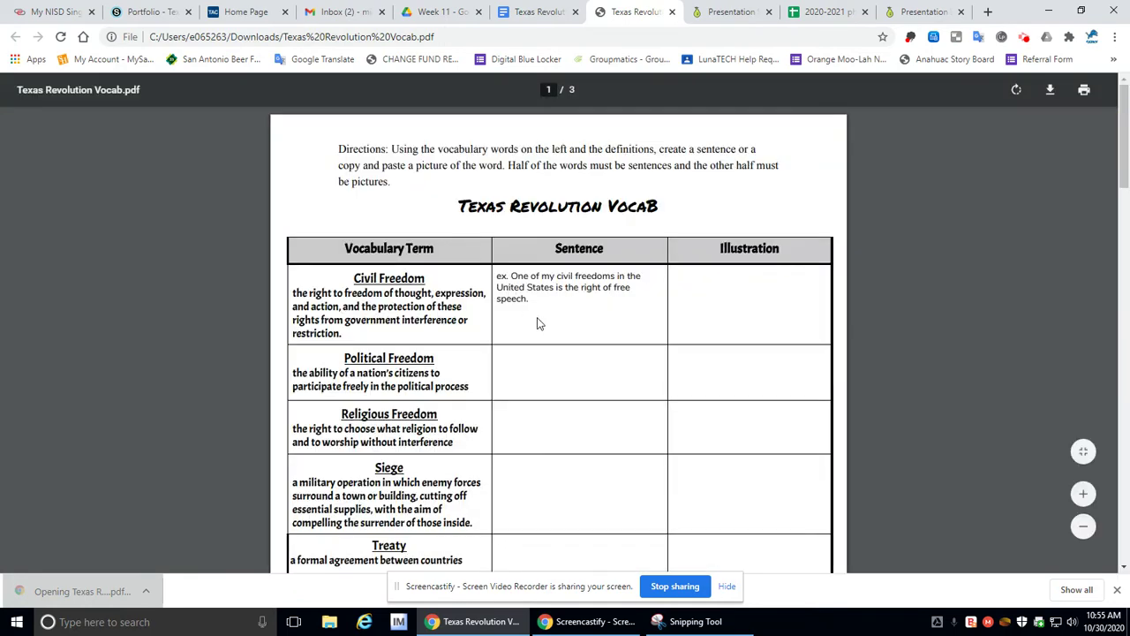
Step: Save a copy of Texas Revolution Vocab.pdf into Desktop's PDF Files folder, then close its tab
{"action": "right_click", "coordinate": [539, 323]}
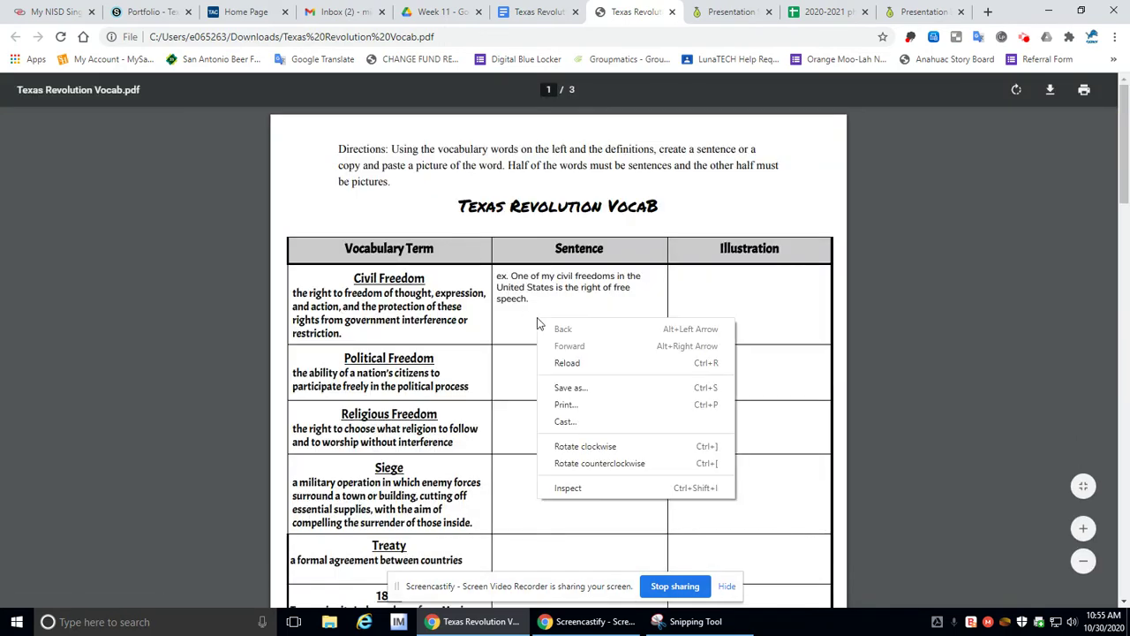
{"action": "left_click", "coordinate": [576, 389]}
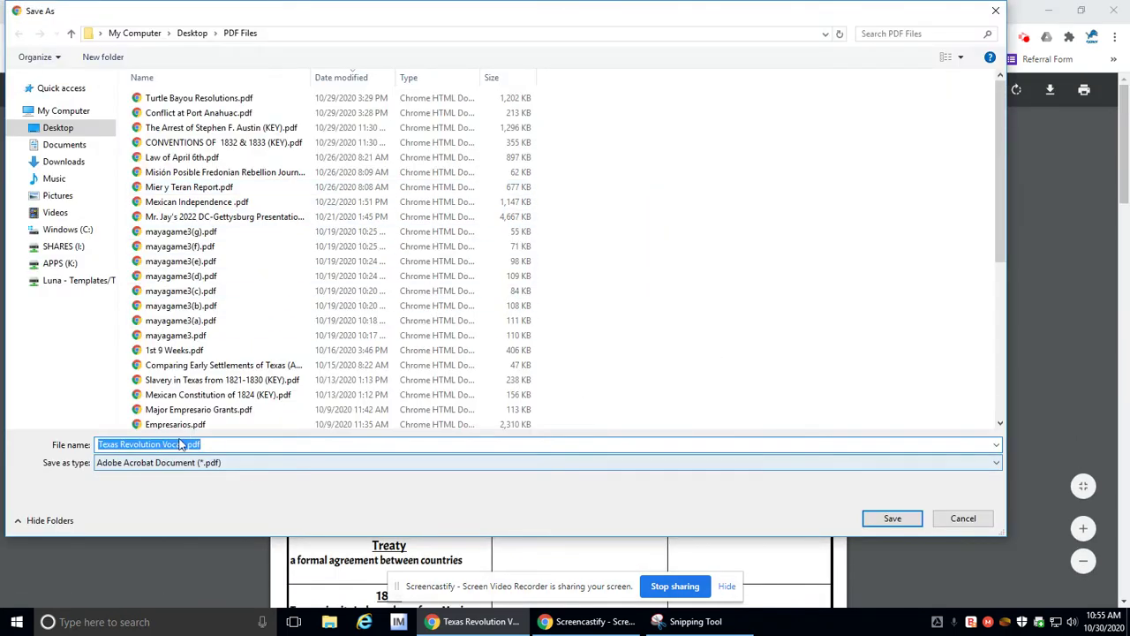
{"action": "left_click", "coordinate": [891, 518]}
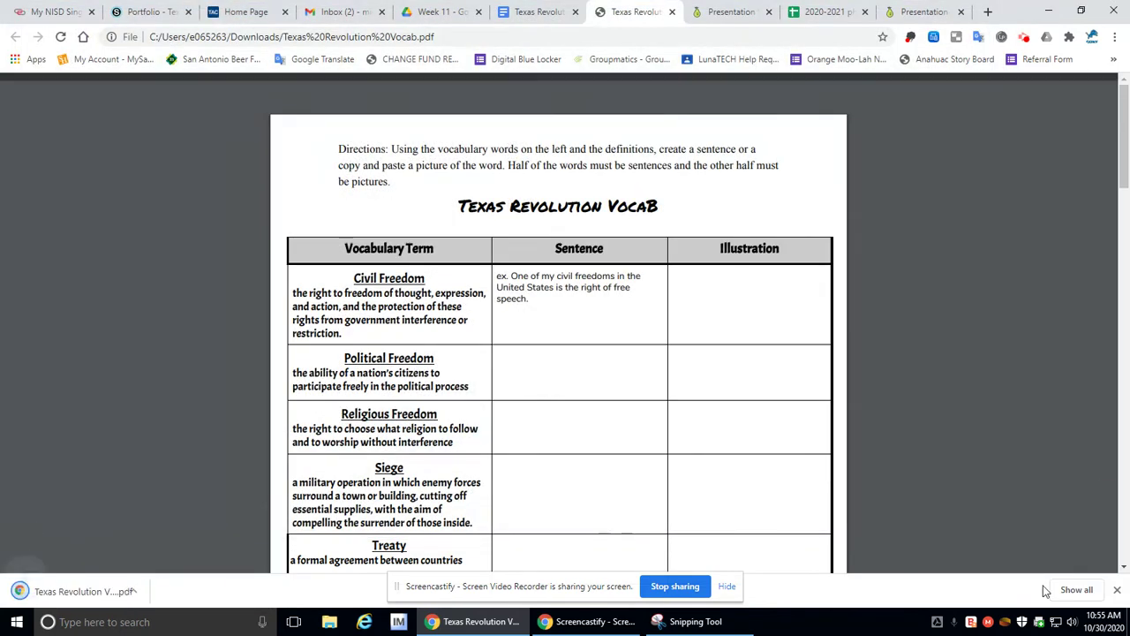
{"action": "left_click", "coordinate": [672, 12]}
Step: Add Texas Revolution Vocab.pdf as a file item in the Texas Revolution portfolio
{"action": "left_click", "coordinate": [575, 11]}
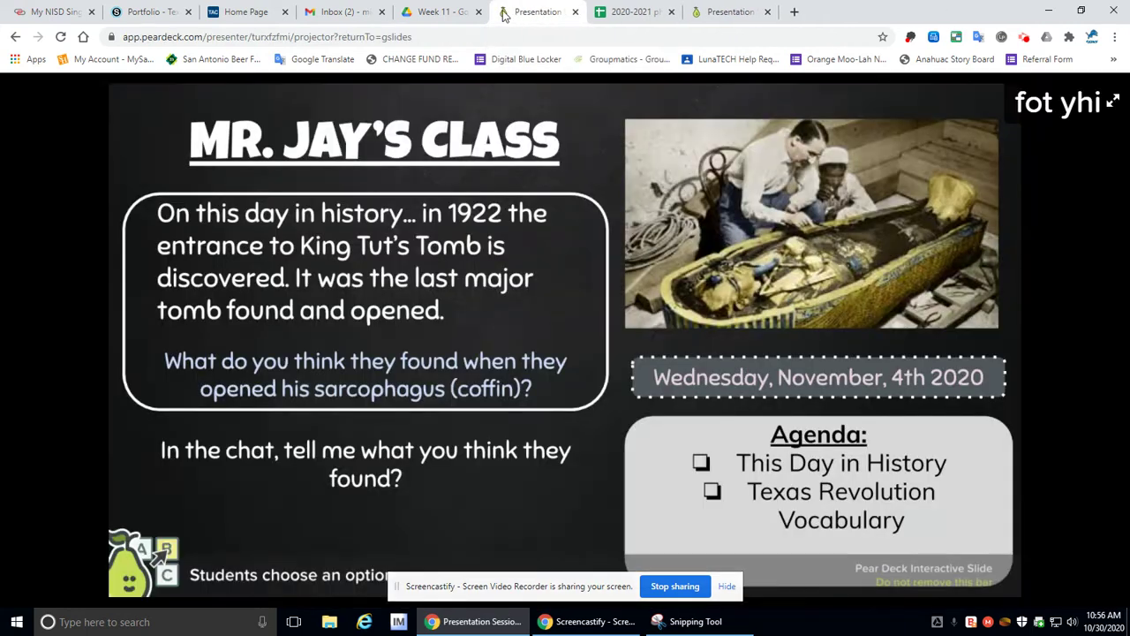
{"action": "left_click", "coordinate": [149, 13]}
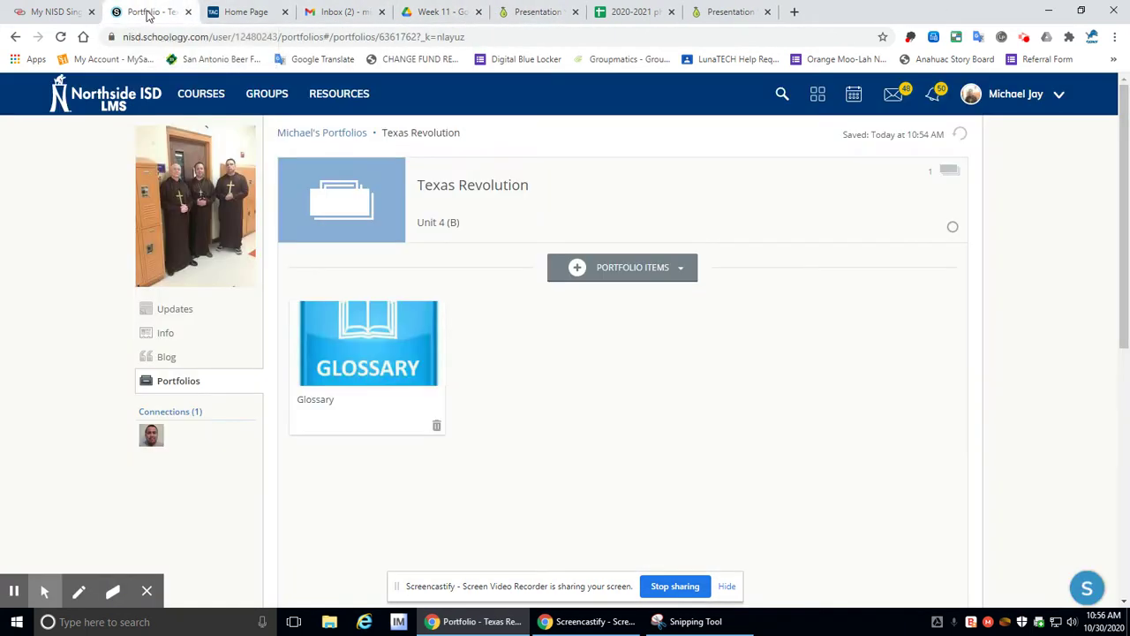
{"action": "left_click", "coordinate": [577, 269]}
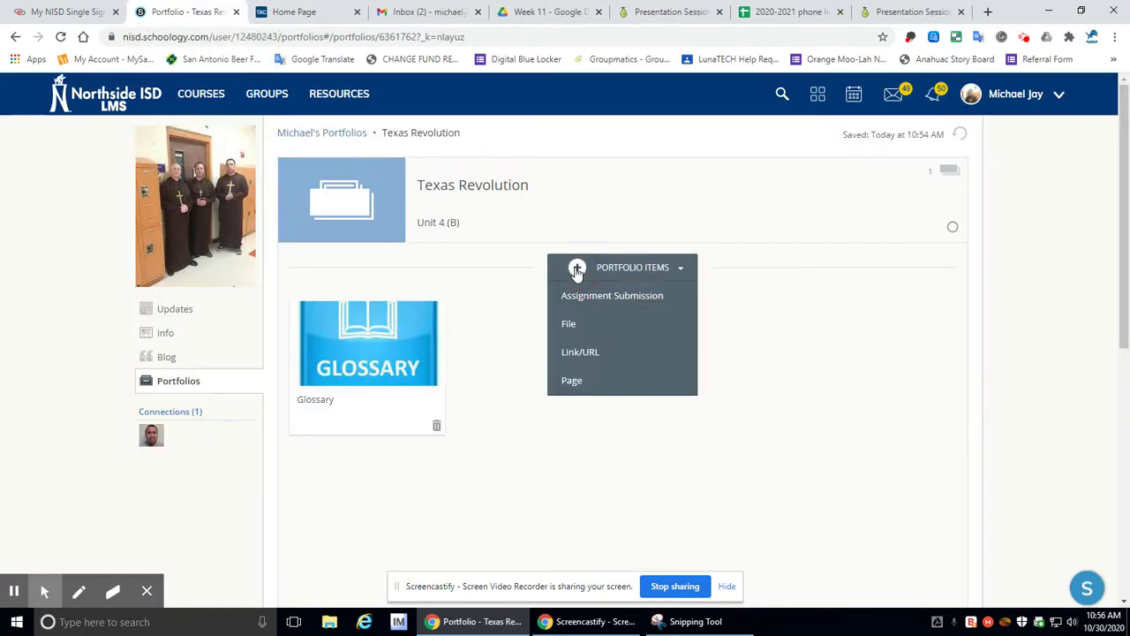
{"action": "left_click", "coordinate": [587, 325]}
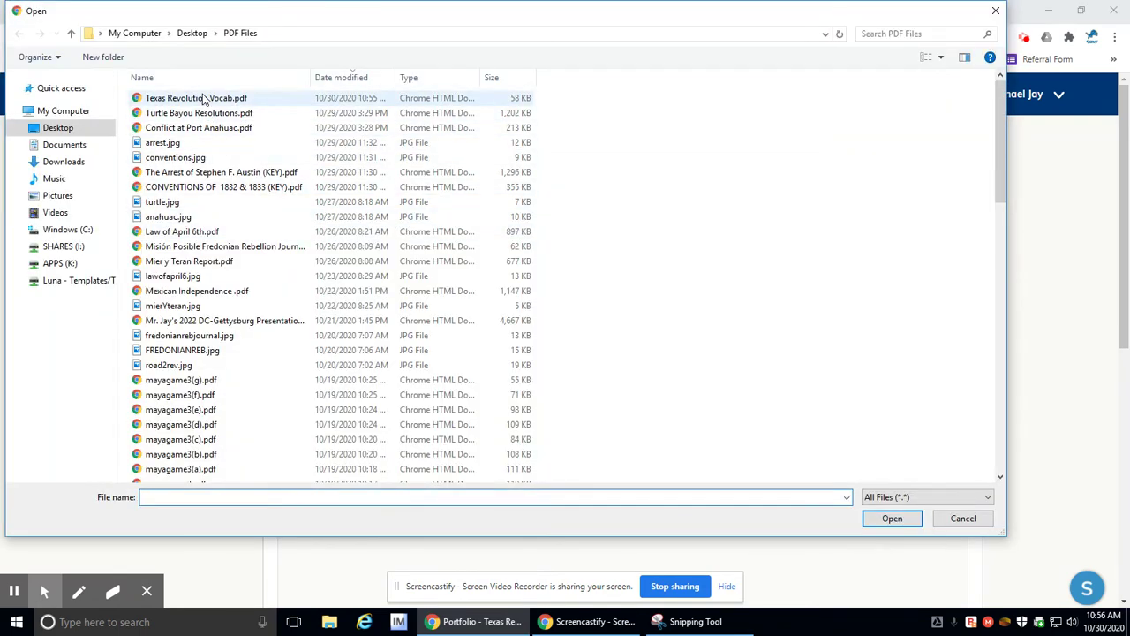
{"action": "double_click", "coordinate": [203, 99]}
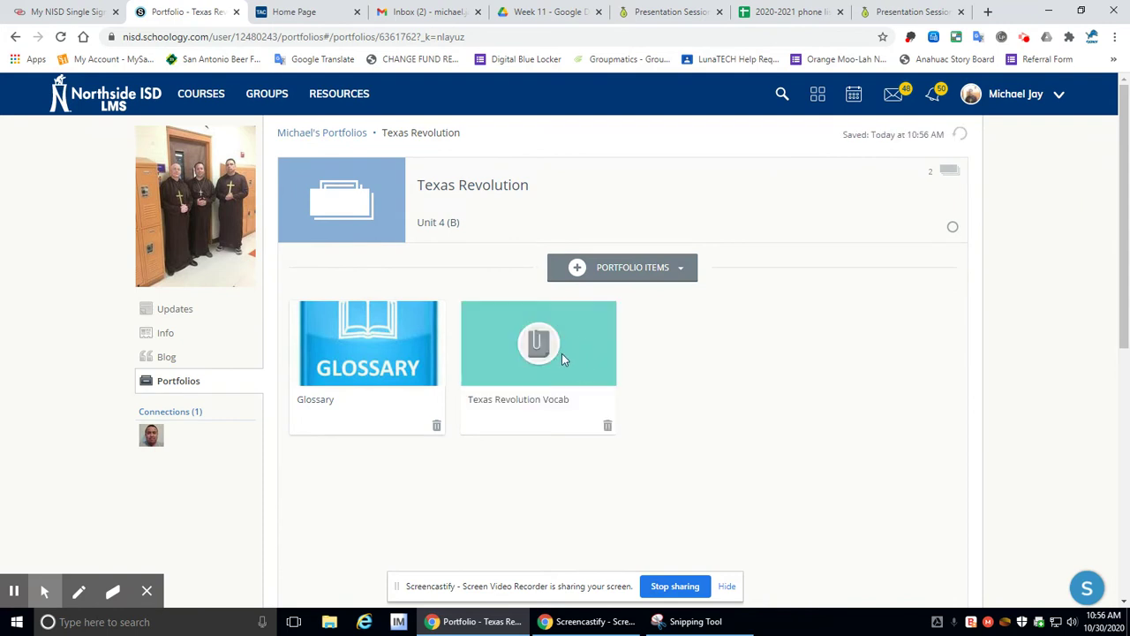
{"action": "left_click", "coordinate": [987, 11]}
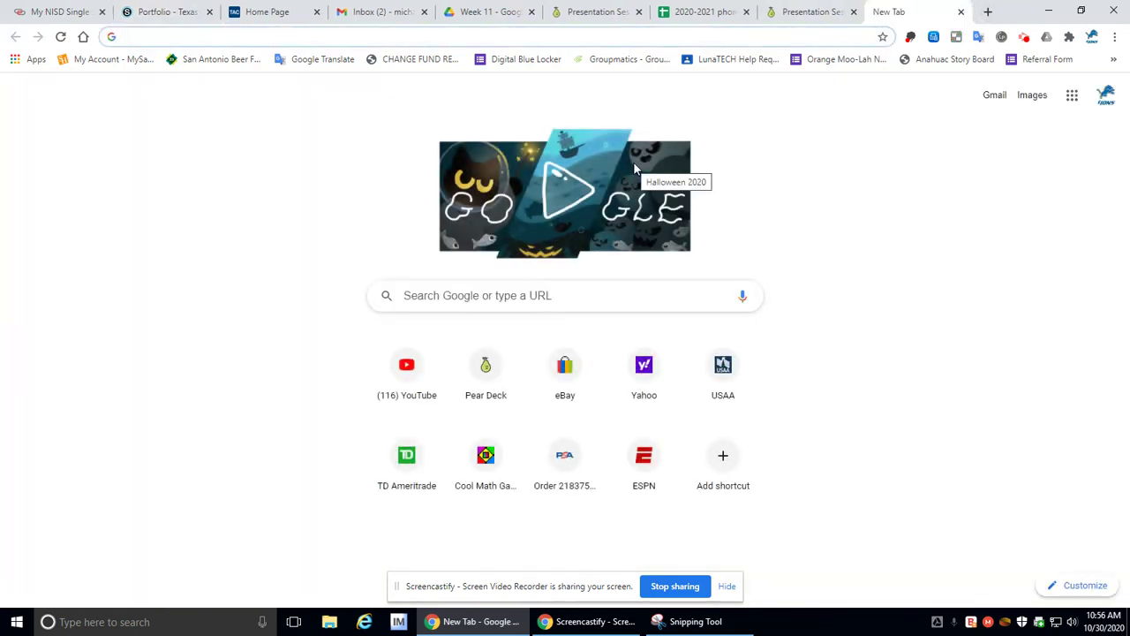
Step: Search Google Images for 'vocabulary' and scroll through the image results
{"action": "type", "text": "vocabu"}
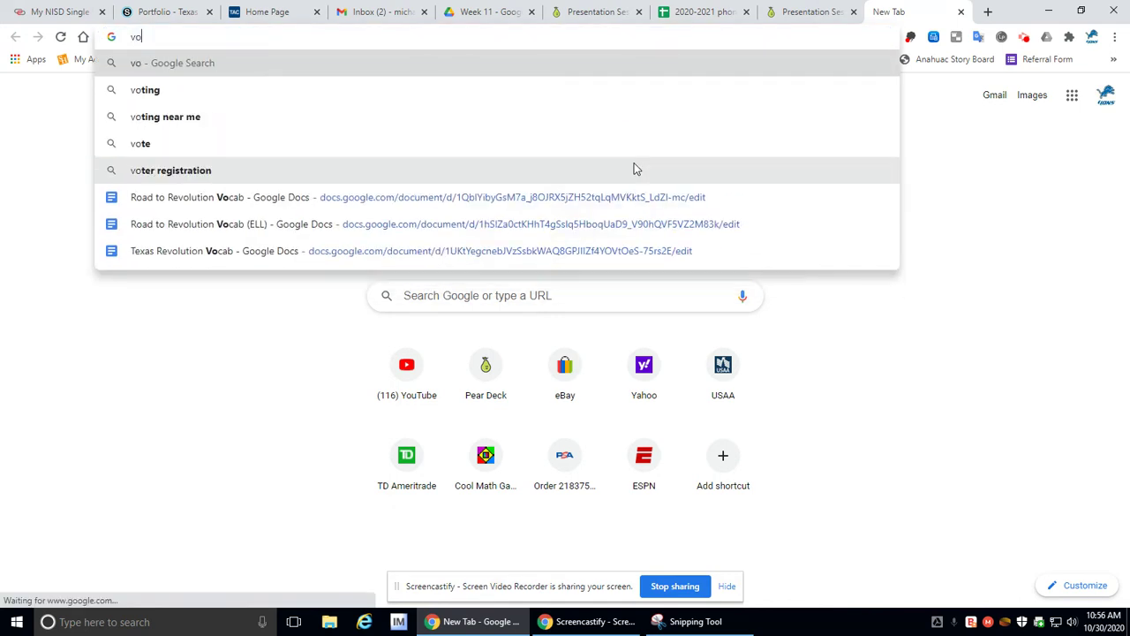
{"action": "key", "text": "BackSpace"}
{"action": "type", "text": "lary"}
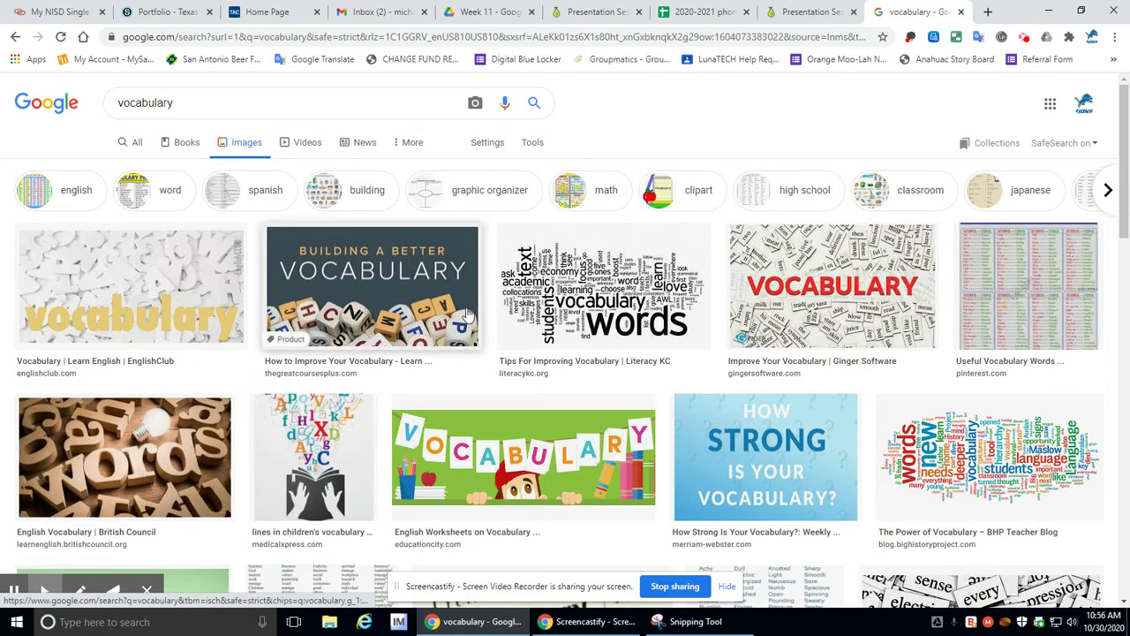
{"action": "scroll", "coordinate": [712, 294], "scroll_direction": "down", "scroll_amount": 5}
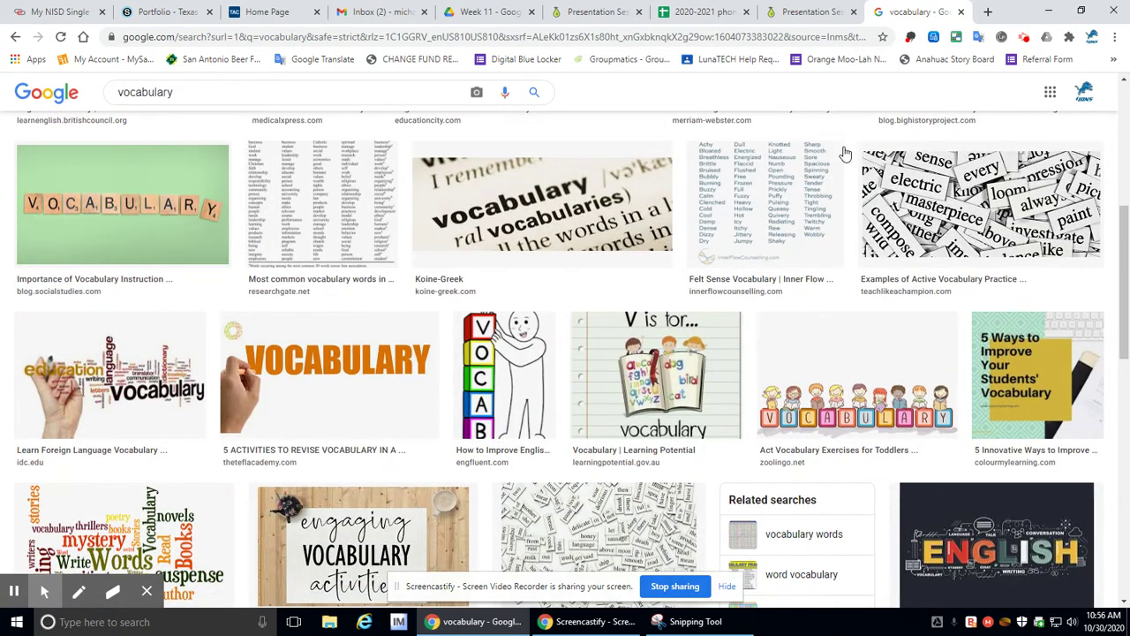
{"action": "scroll", "coordinate": [845, 141], "scroll_direction": "down", "scroll_amount": 2}
{"action": "scroll", "coordinate": [845, 168], "scroll_direction": "down", "scroll_amount": 3}
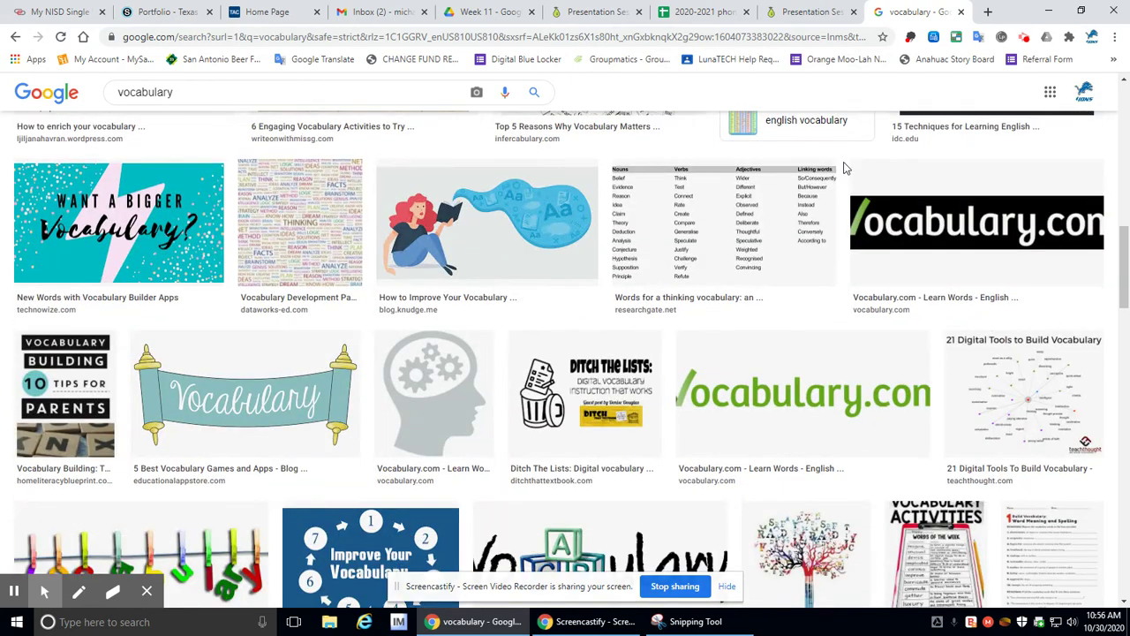
{"action": "scroll", "coordinate": [845, 168], "scroll_direction": "down", "scroll_amount": 2}
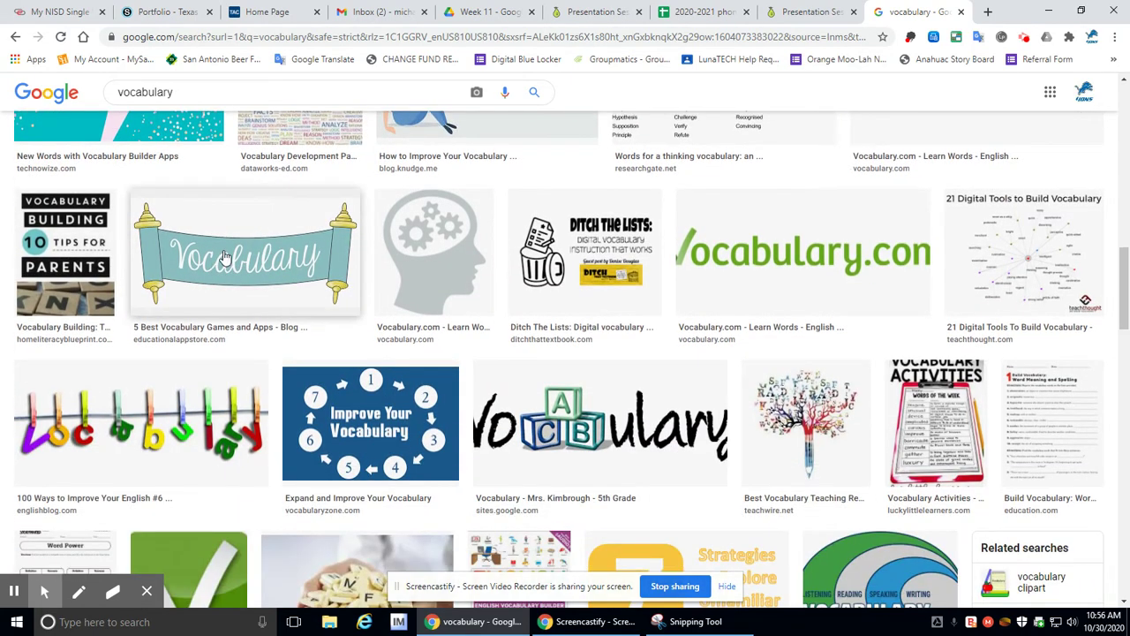
{"action": "scroll", "coordinate": [223, 247], "scroll_direction": "up", "scroll_amount": 10}
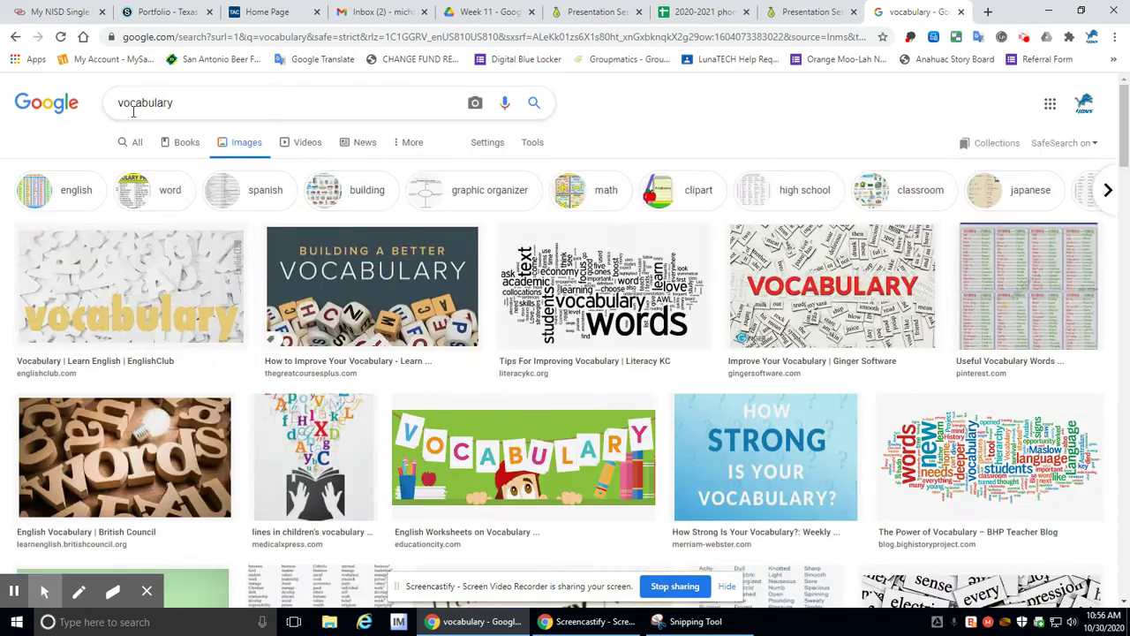
{"action": "left_click", "coordinate": [119, 107]}
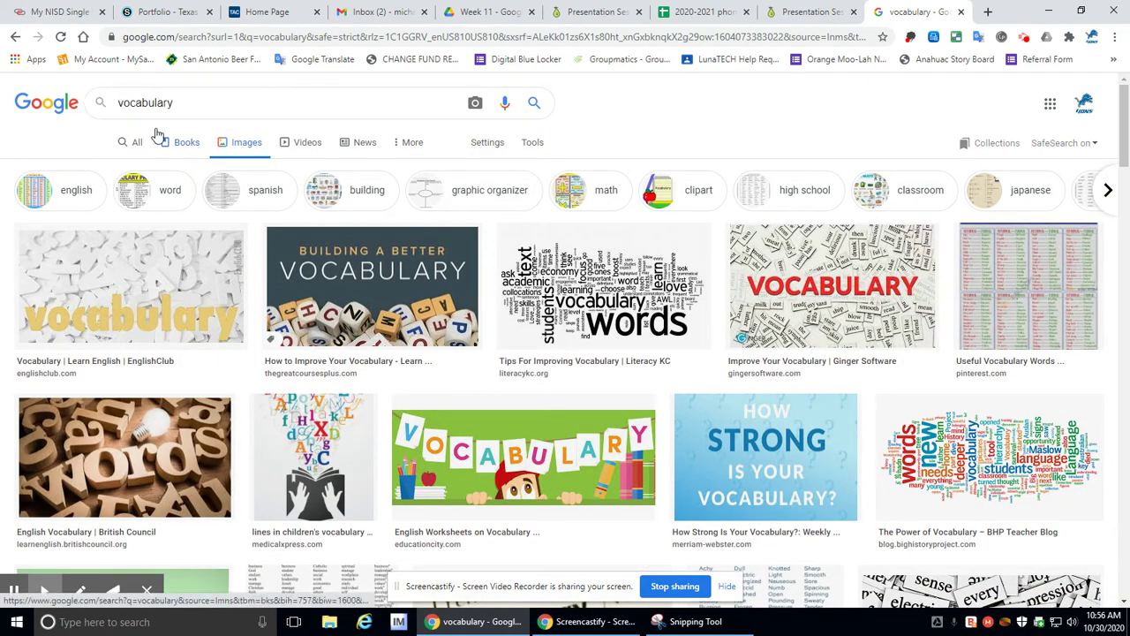
Step: Search Google Images for 'history vocabulary' and browse the results
{"action": "type", "text": "history"}
{"action": "key", "text": "Return"}
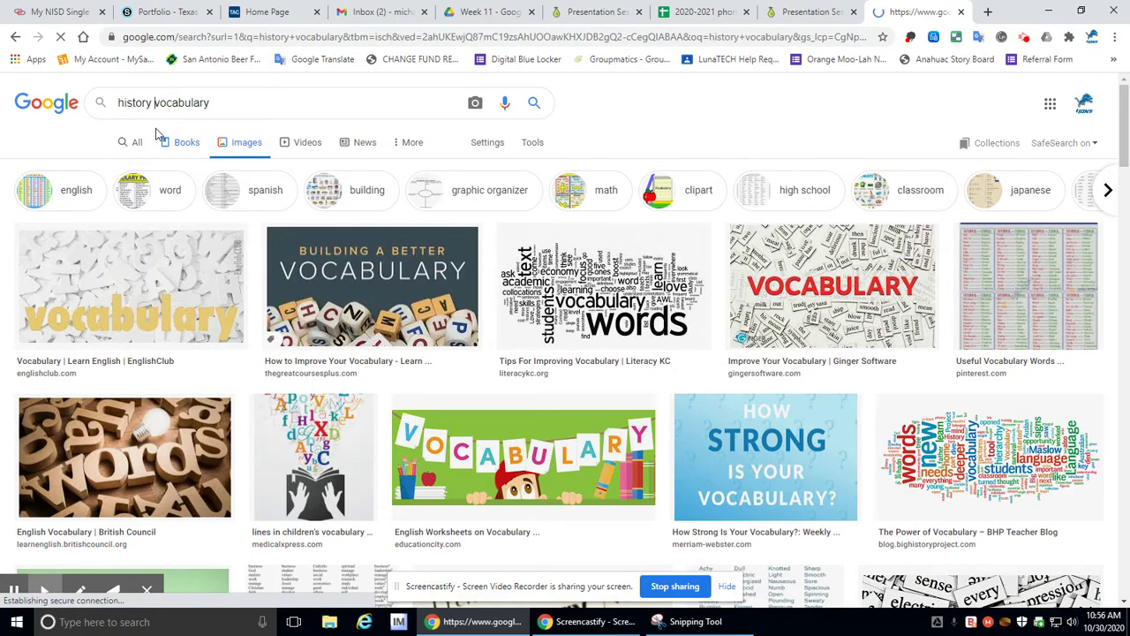
{"action": "scroll", "coordinate": [657, 329], "scroll_direction": "down", "scroll_amount": 8}
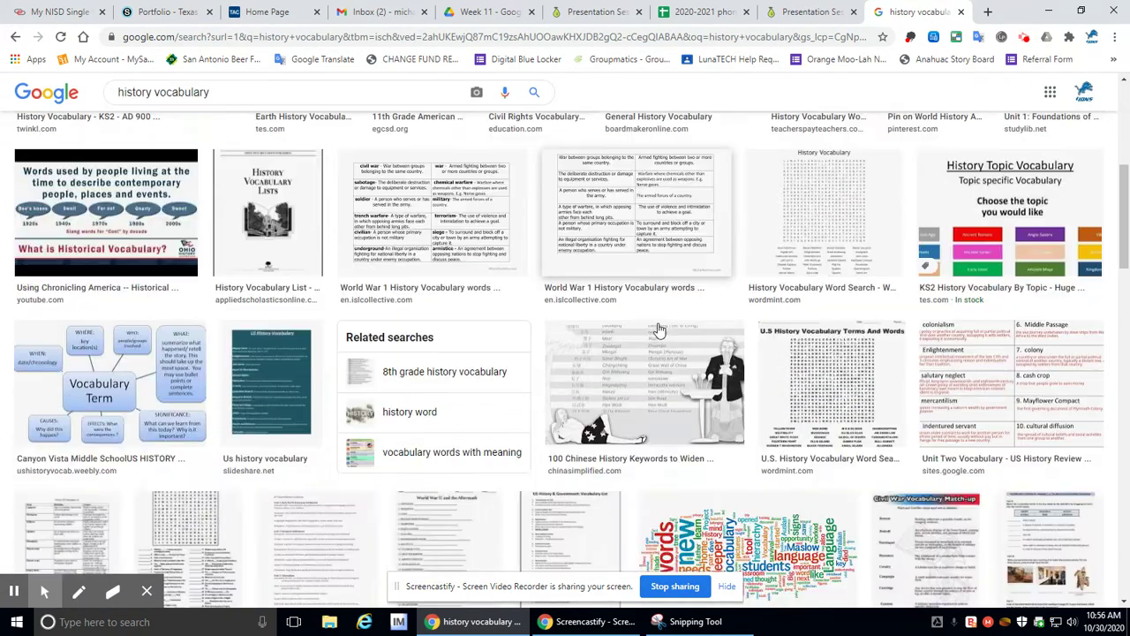
{"action": "scroll", "coordinate": [658, 329], "scroll_direction": "down", "scroll_amount": 2}
{"action": "scroll", "coordinate": [651, 328], "scroll_direction": "up", "scroll_amount": 4}
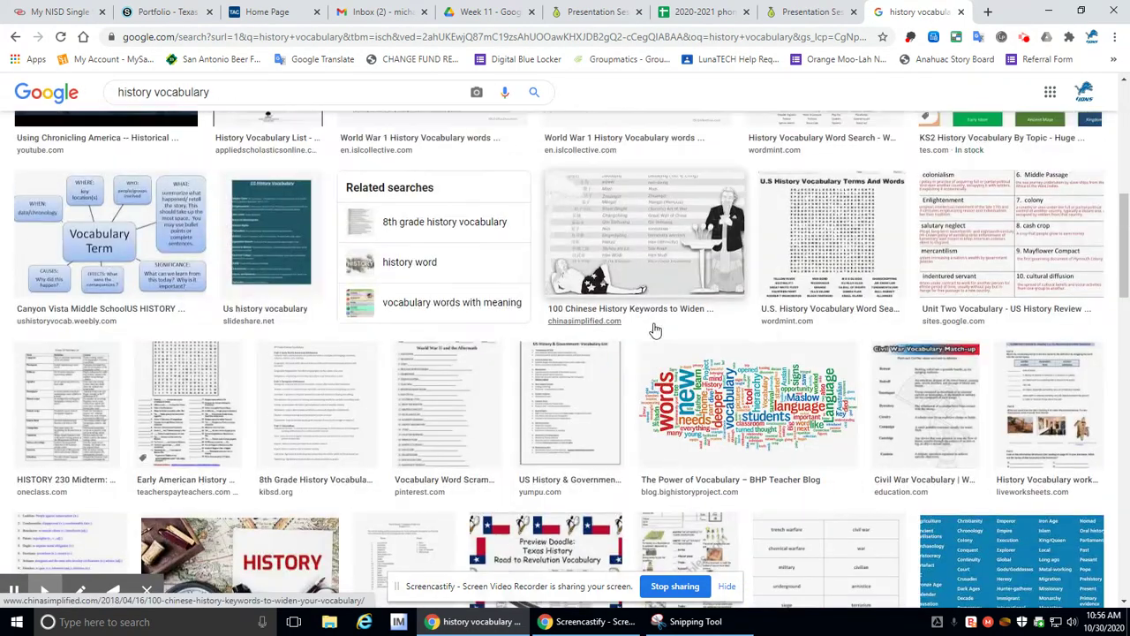
{"action": "scroll", "coordinate": [671, 331], "scroll_direction": "down", "scroll_amount": 5}
{"action": "scroll", "coordinate": [732, 326], "scroll_direction": "up", "scroll_amount": 10}
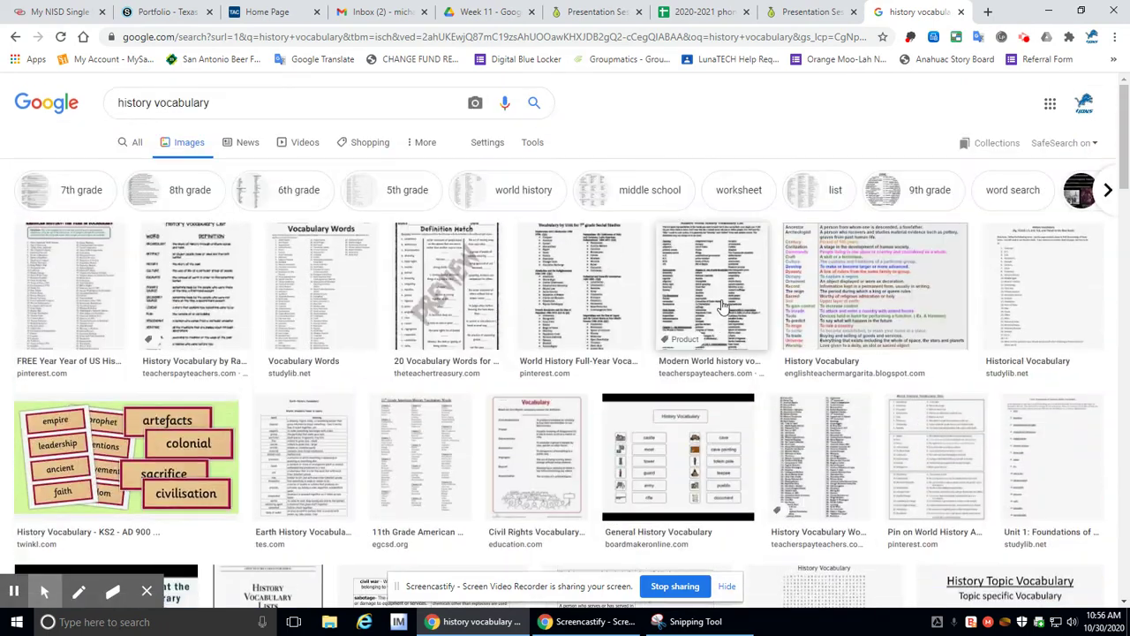
Step: Refine the image search to 'texas history vocabulary' and browse the results
{"action": "left_click", "coordinate": [121, 102]}
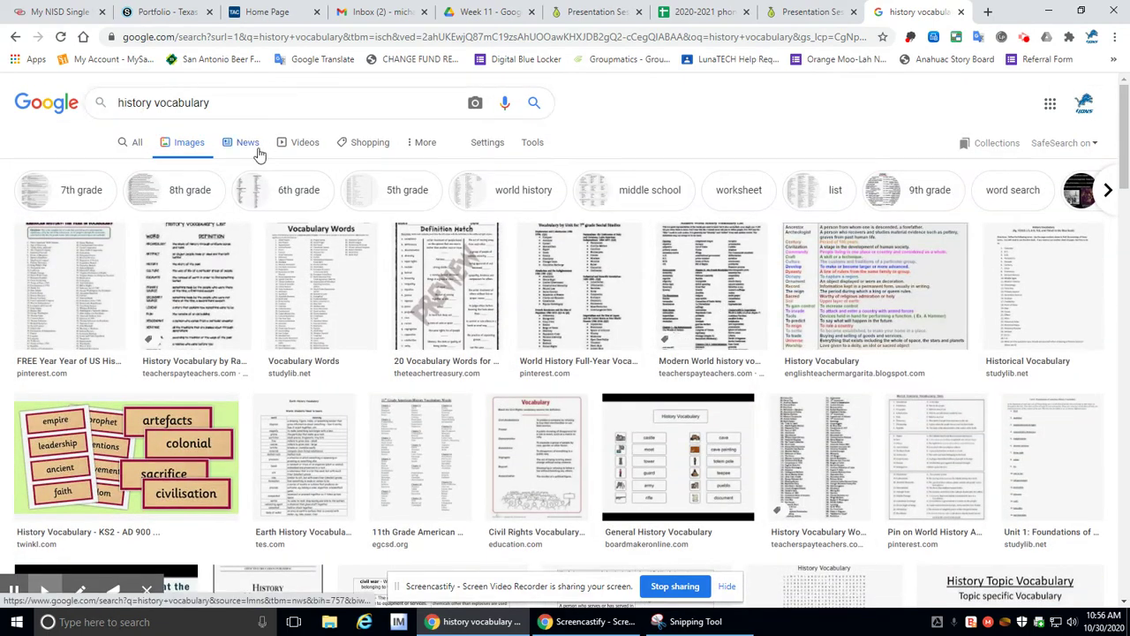
{"action": "type", "text": "texas"}
{"action": "key", "text": "Return"}
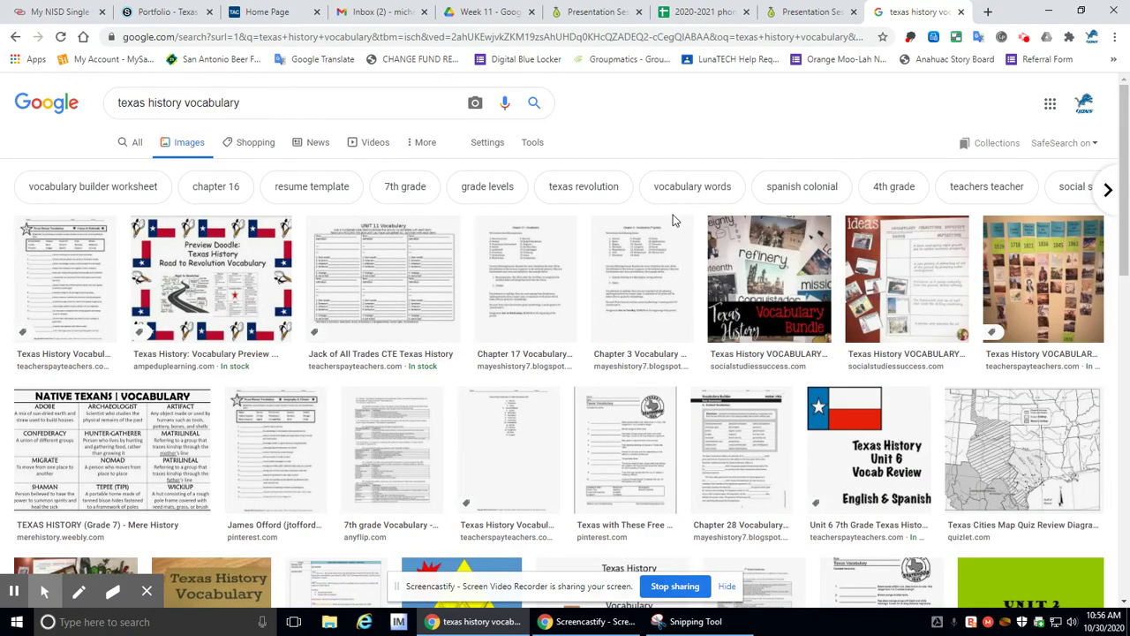
{"action": "scroll", "coordinate": [673, 219], "scroll_direction": "down", "scroll_amount": 2}
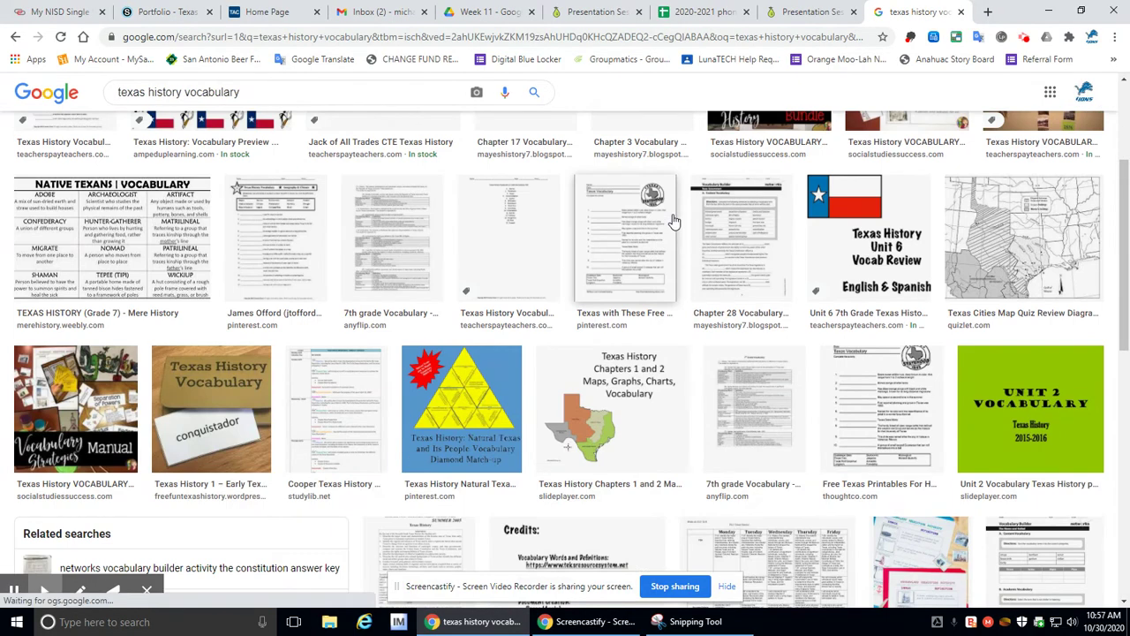
{"action": "scroll", "coordinate": [673, 219], "scroll_direction": "up", "scroll_amount": 2}
{"action": "scroll", "coordinate": [672, 219], "scroll_direction": "down", "scroll_amount": 10}
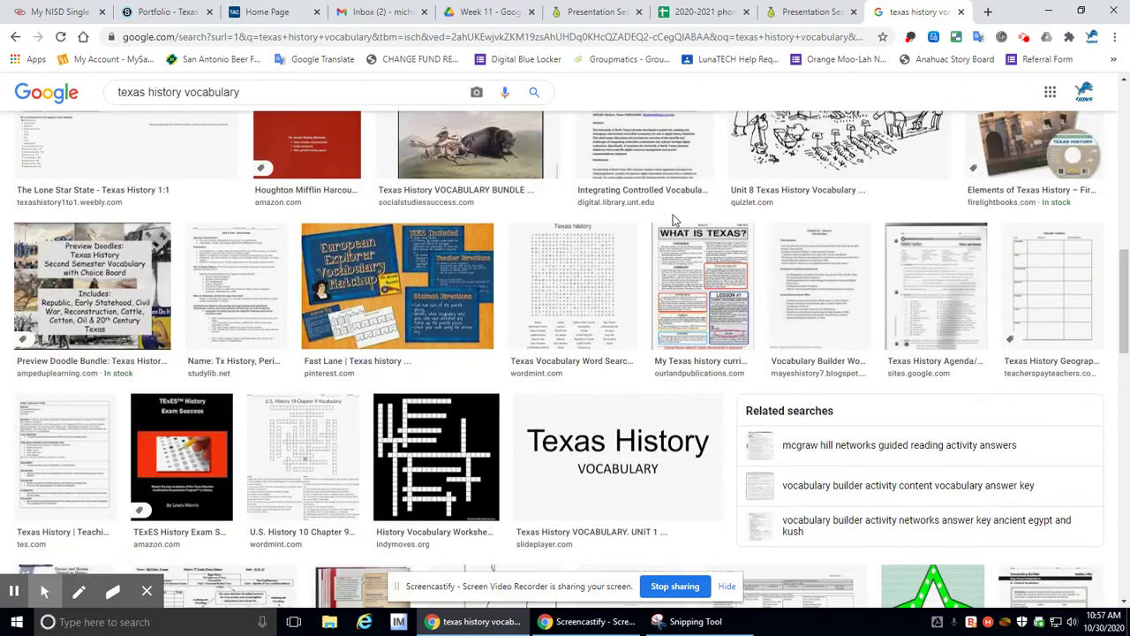
{"action": "scroll", "coordinate": [673, 217], "scroll_direction": "up", "scroll_amount": 2}
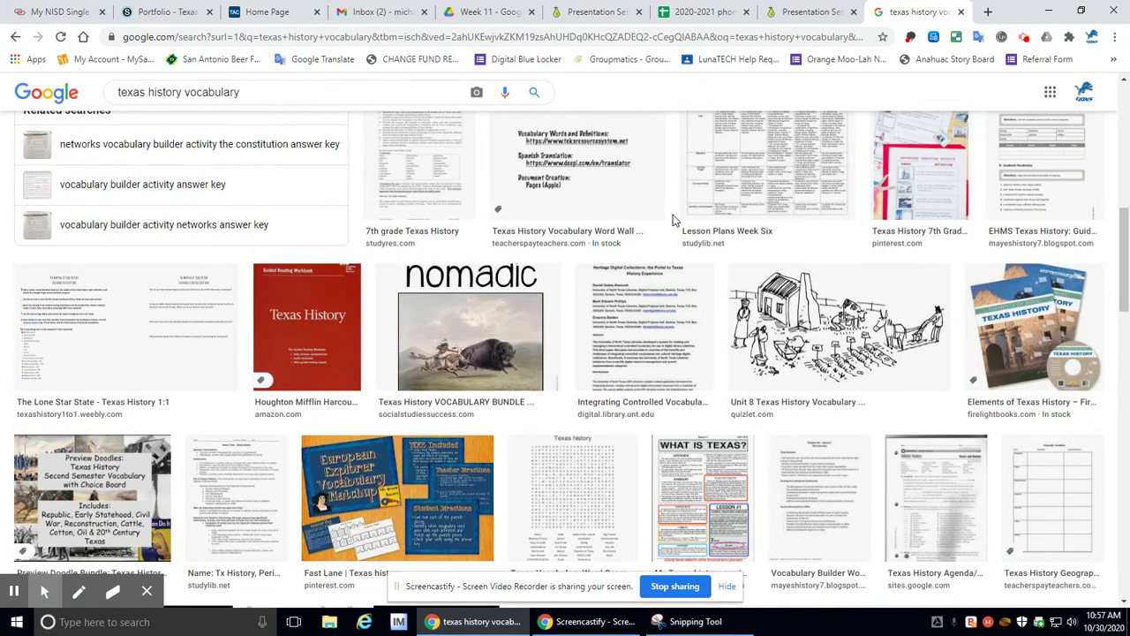
{"action": "scroll", "coordinate": [672, 219], "scroll_direction": "down", "scroll_amount": 3}
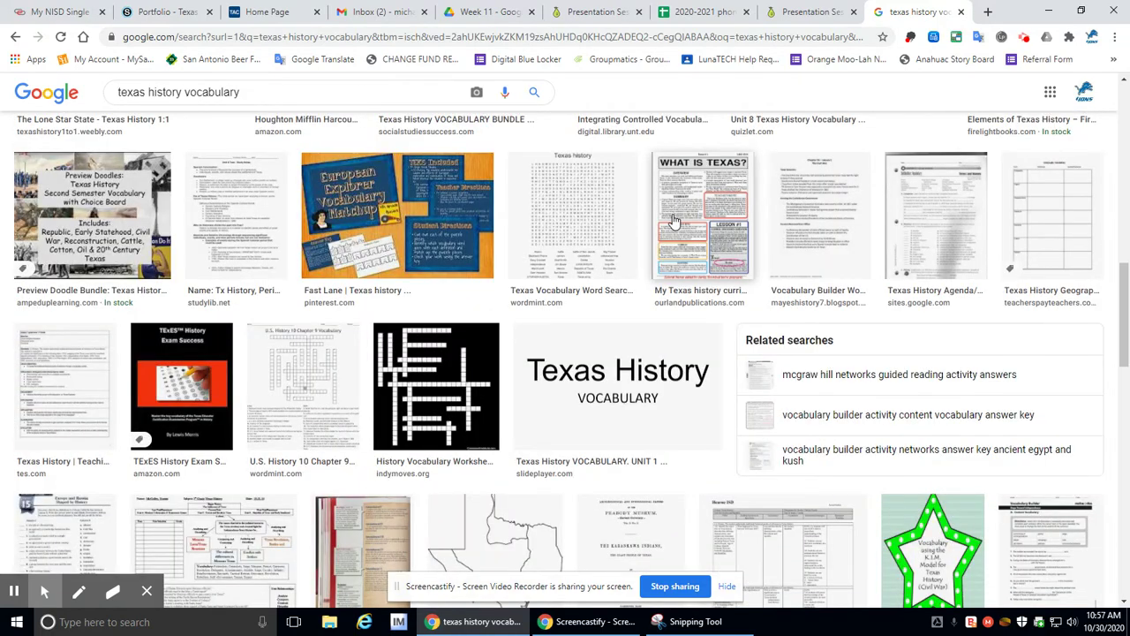
{"action": "scroll", "coordinate": [673, 219], "scroll_direction": "up", "scroll_amount": 15}
Step: Remove 'history' so the image search reads 'texas vocabulary', then browse the results
{"action": "double_click", "coordinate": [172, 102]}
{"action": "key", "text": "BackSpace"}
{"action": "key", "text": "Return"}
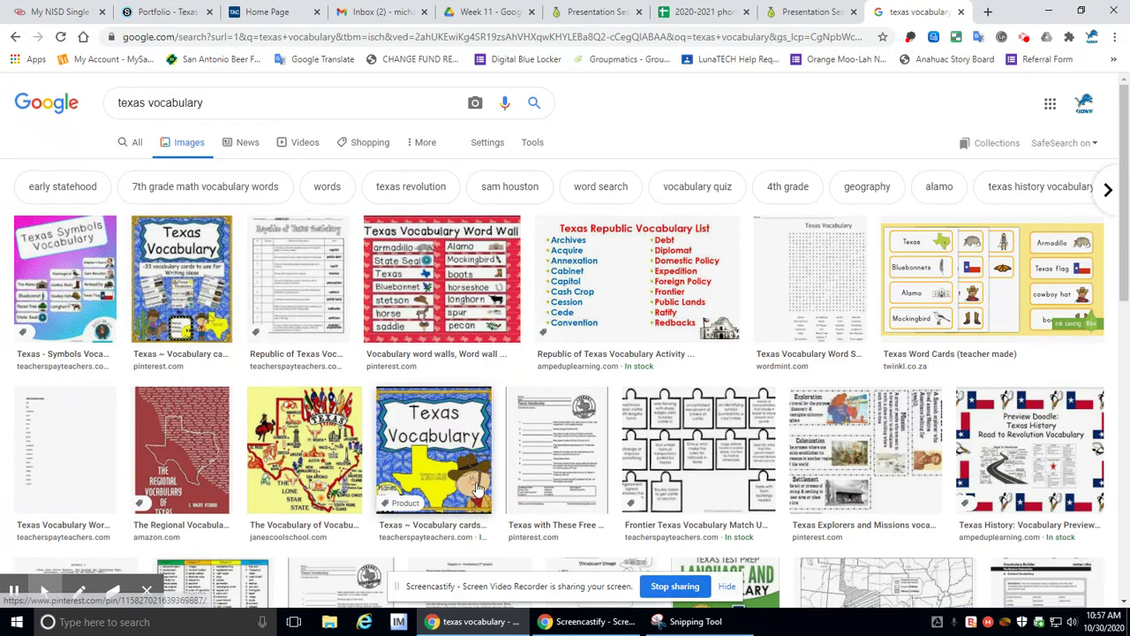
{"action": "scroll", "coordinate": [807, 316], "scroll_direction": "down", "scroll_amount": 10}
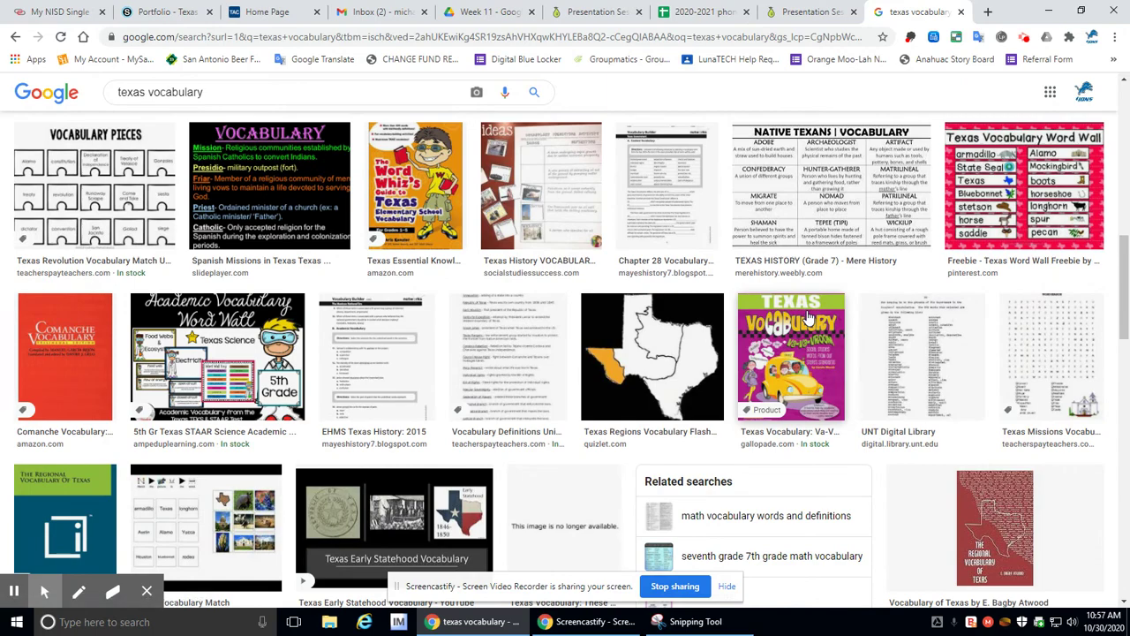
{"action": "scroll", "coordinate": [808, 316], "scroll_direction": "down", "scroll_amount": 2}
{"action": "scroll", "coordinate": [807, 316], "scroll_direction": "up", "scroll_amount": 2}
{"action": "scroll", "coordinate": [808, 316], "scroll_direction": "up", "scroll_amount": 15}
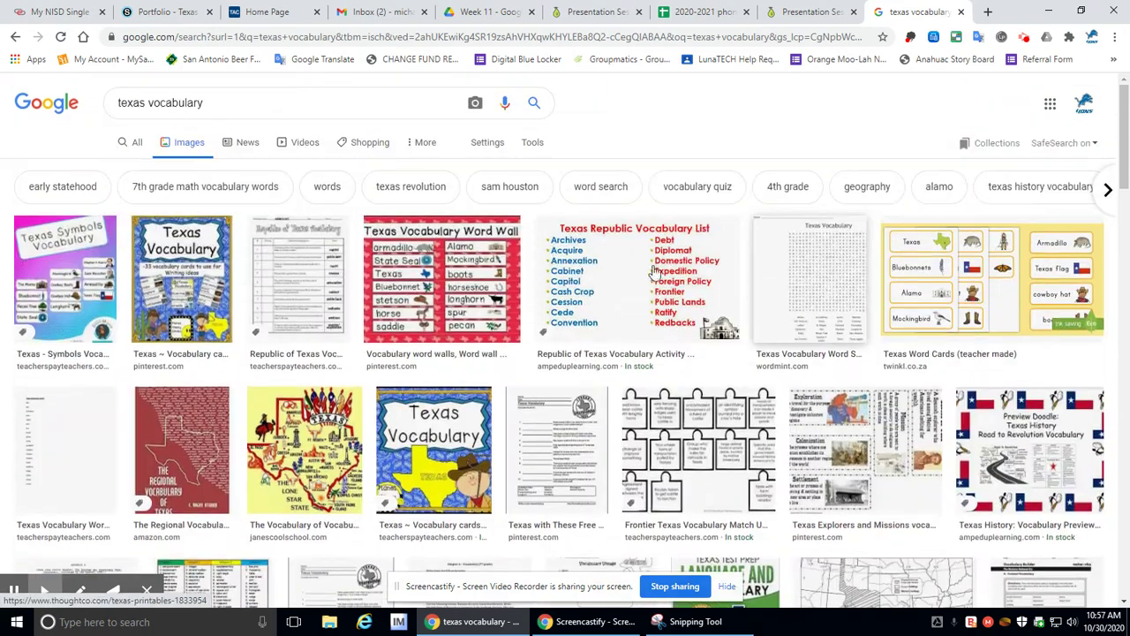
Step: Search images for 'texas revolution' and right-click the Alamo 'Texas Revolution in 3 Minutes' thumbnail
{"action": "left_click", "coordinate": [180, 100]}
{"action": "double_click", "coordinate": [180, 100]}
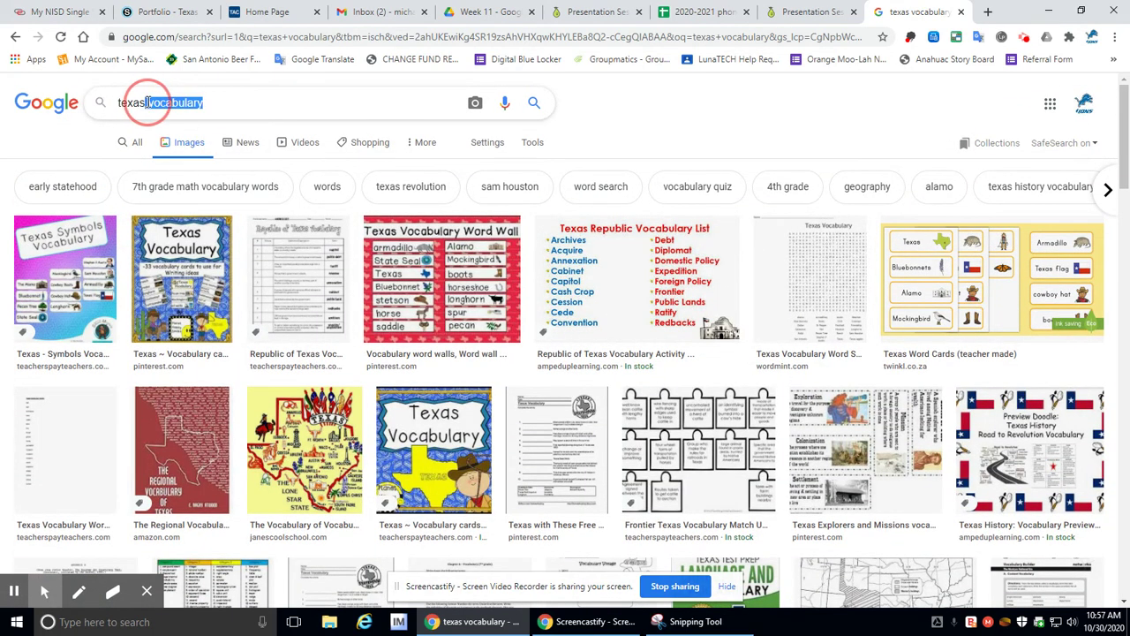
{"action": "type", "text": "revolution"}
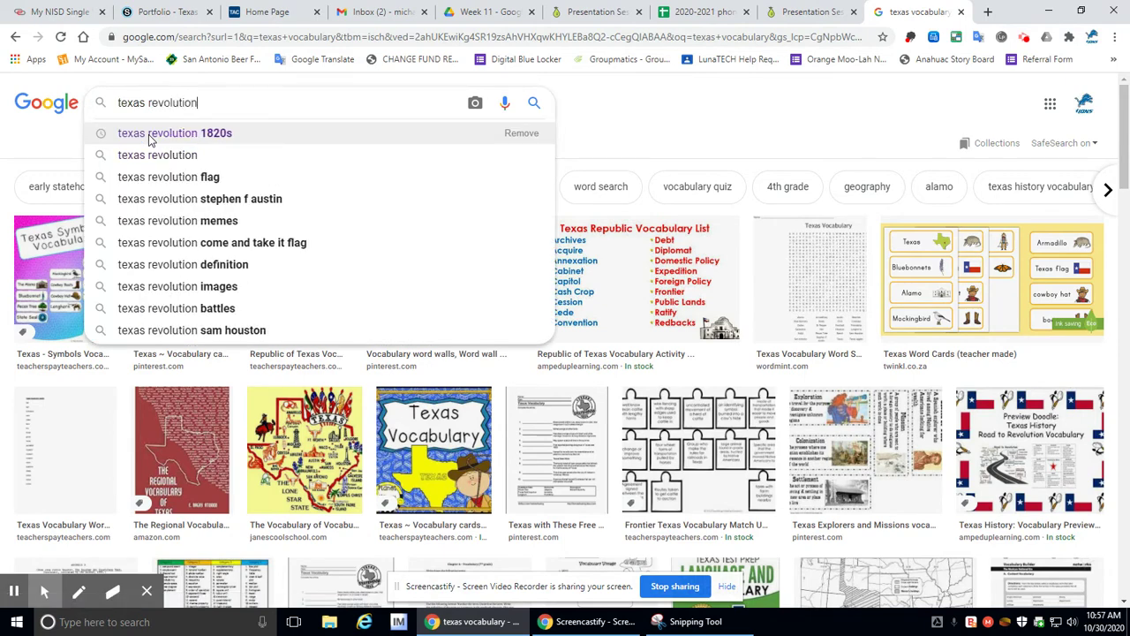
{"action": "key", "text": "Return"}
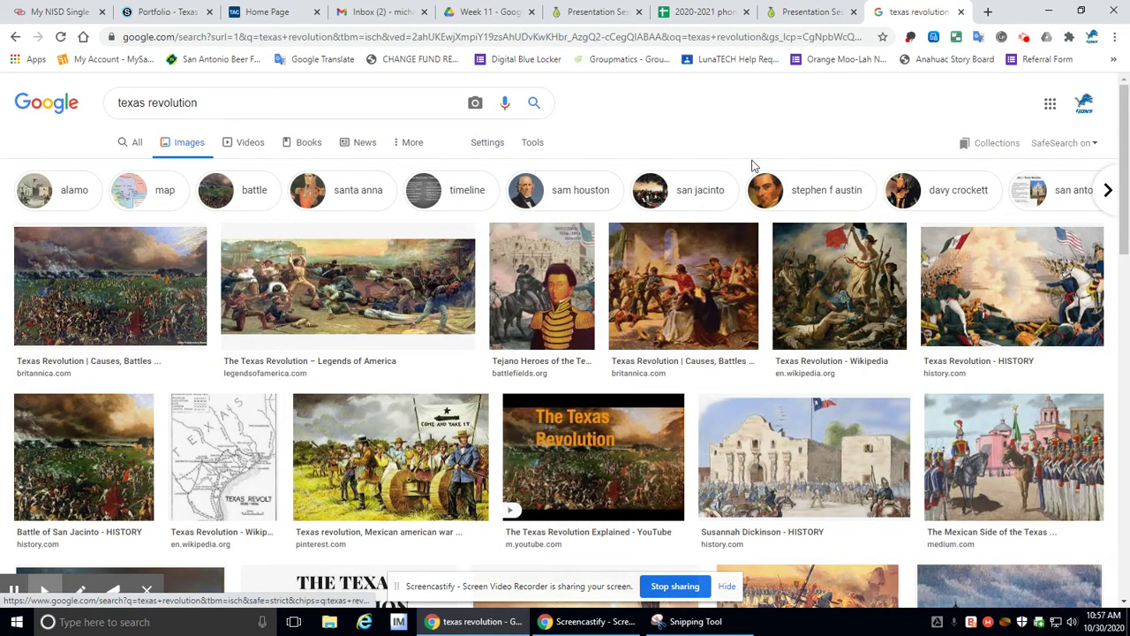
{"action": "scroll", "coordinate": [750, 228], "scroll_direction": "down", "scroll_amount": 3}
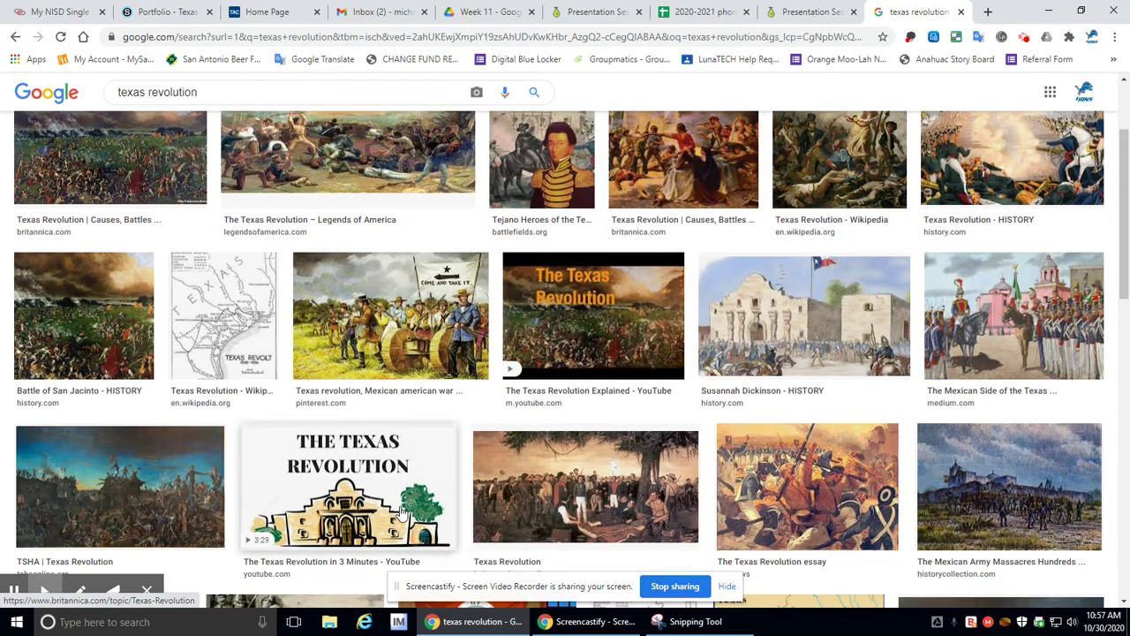
{"action": "scroll", "coordinate": [353, 511], "scroll_direction": "down", "scroll_amount": 3}
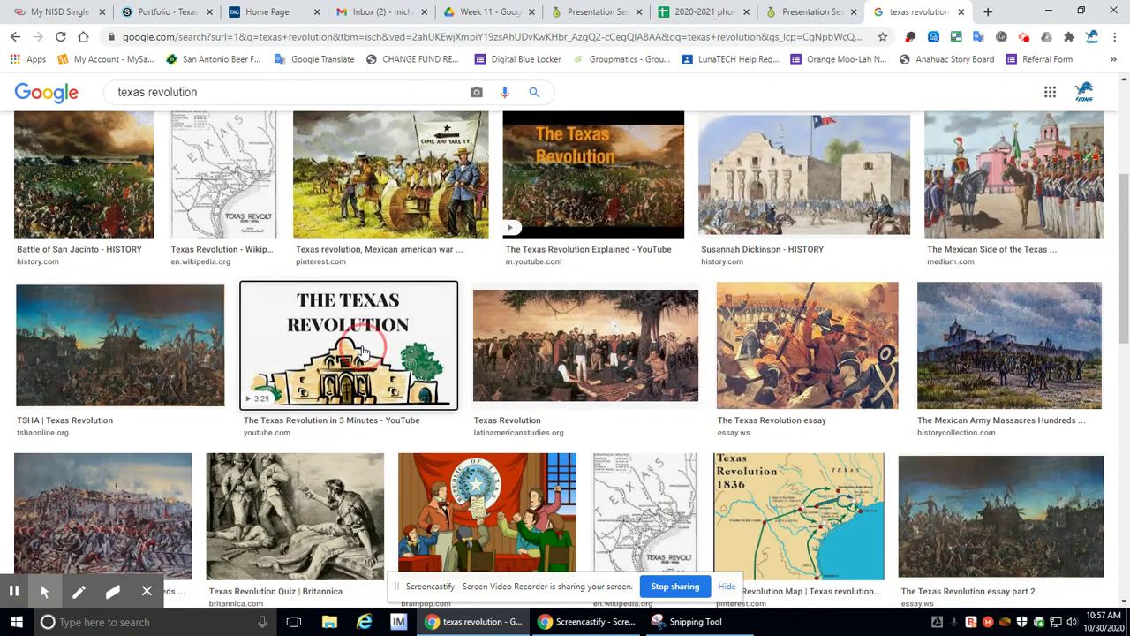
{"action": "right_click", "coordinate": [362, 345]}
Step: Choose Save image as for the Alamo picture and start naming it texrevvocab.jpg
{"action": "left_click", "coordinate": [412, 471]}
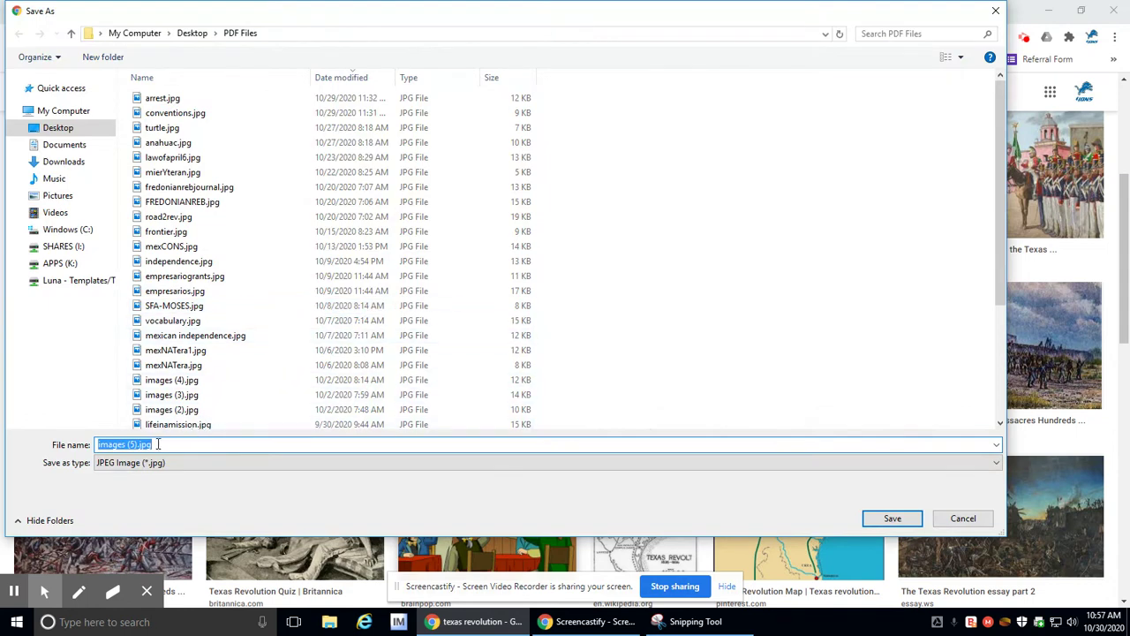
{"action": "left_click", "coordinate": [136, 444]}
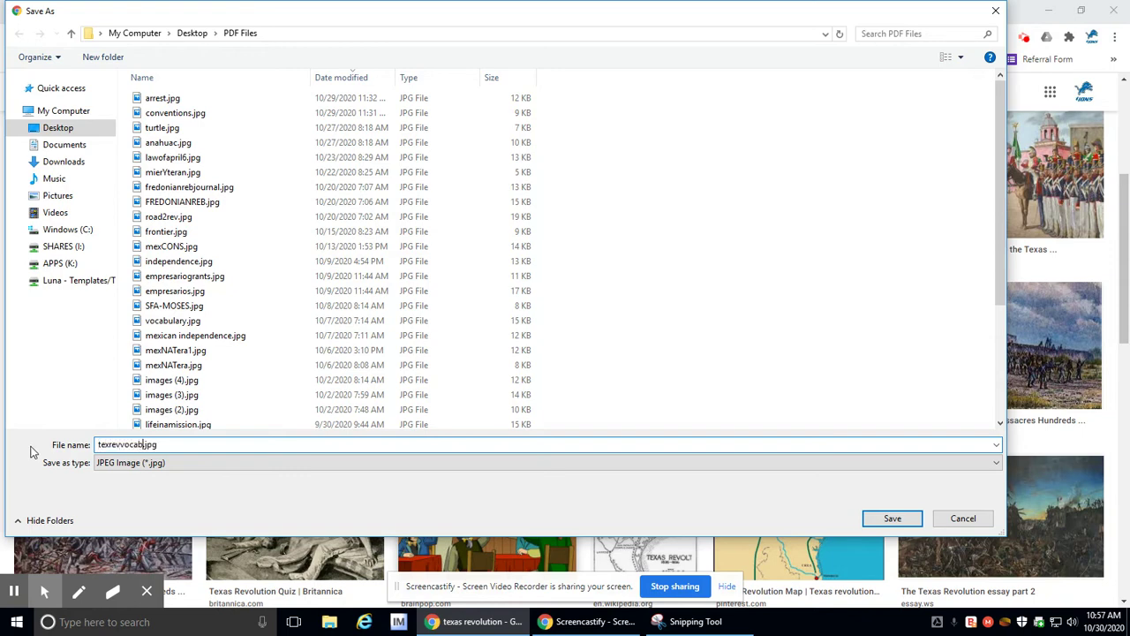
Step: Save the image as texrevvocab.jpg and return to the Schoology portfolio
{"action": "key", "text": "Return"}
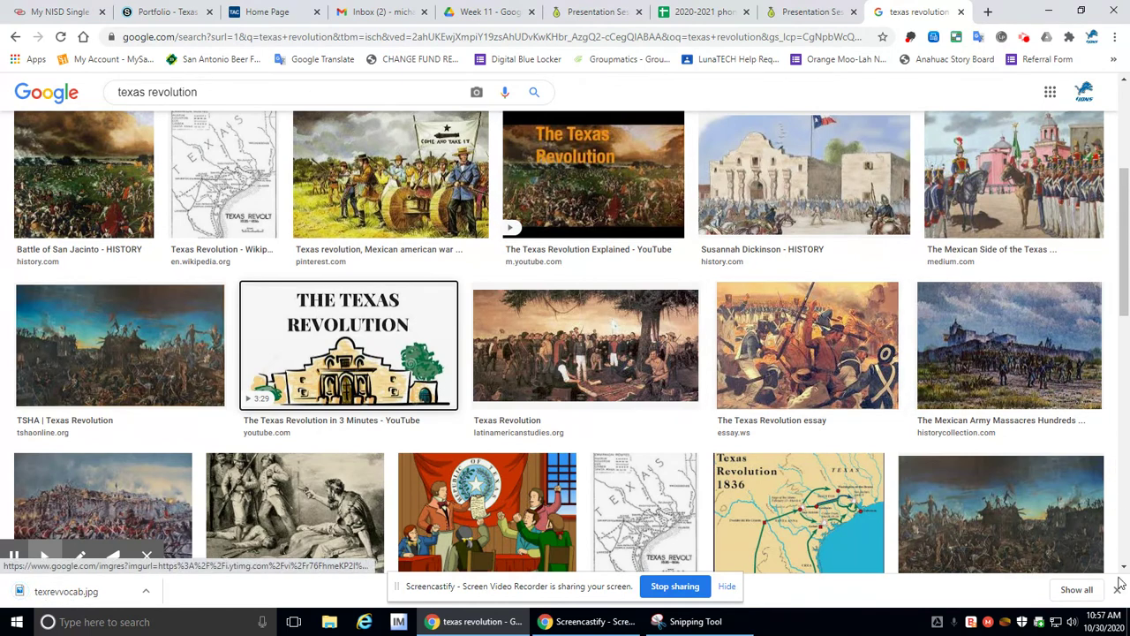
{"action": "left_click", "coordinate": [1118, 588]}
{"action": "left_click", "coordinate": [961, 11]}
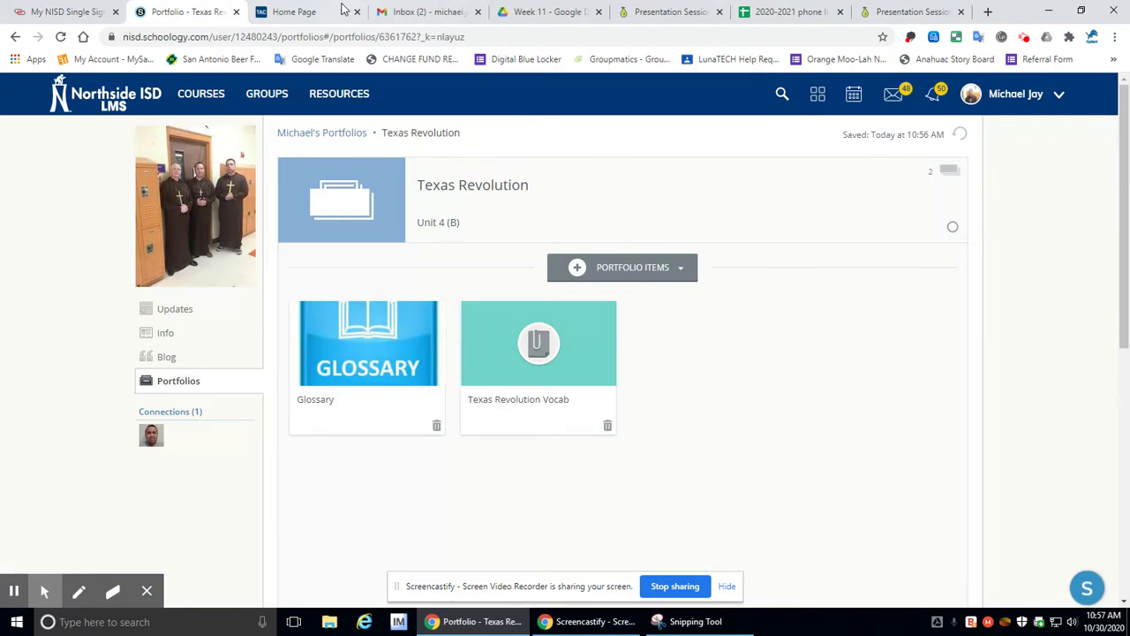
Step: Upload texrevvocab.jpg as the Texas Revolution Vocab item's cover image
{"action": "left_click", "coordinate": [538, 344]}
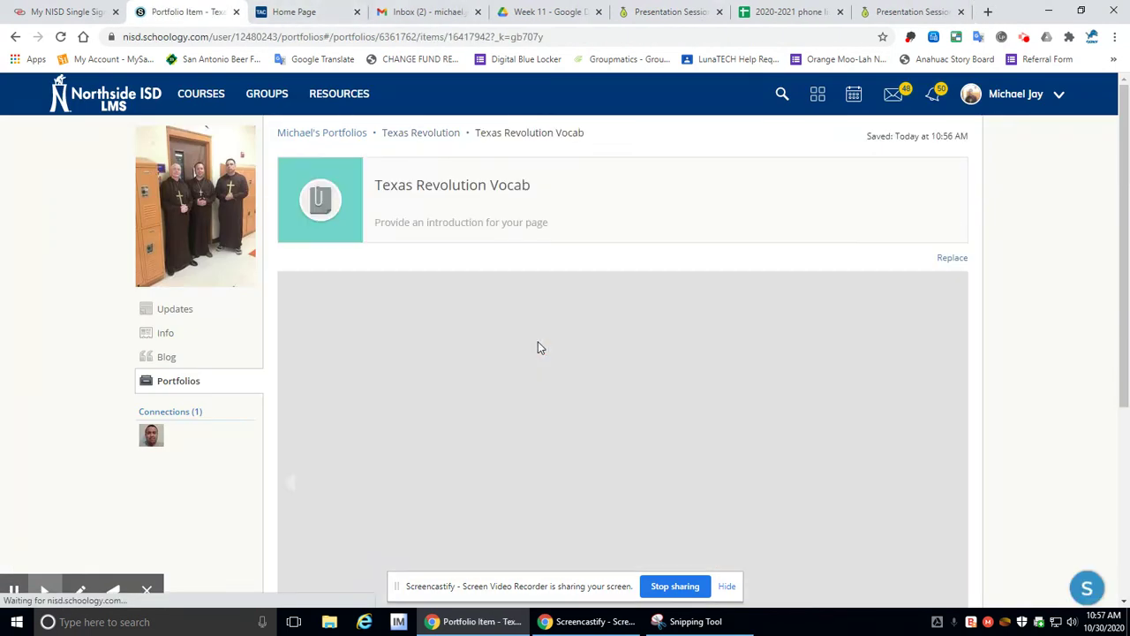
{"action": "left_click", "coordinate": [327, 205]}
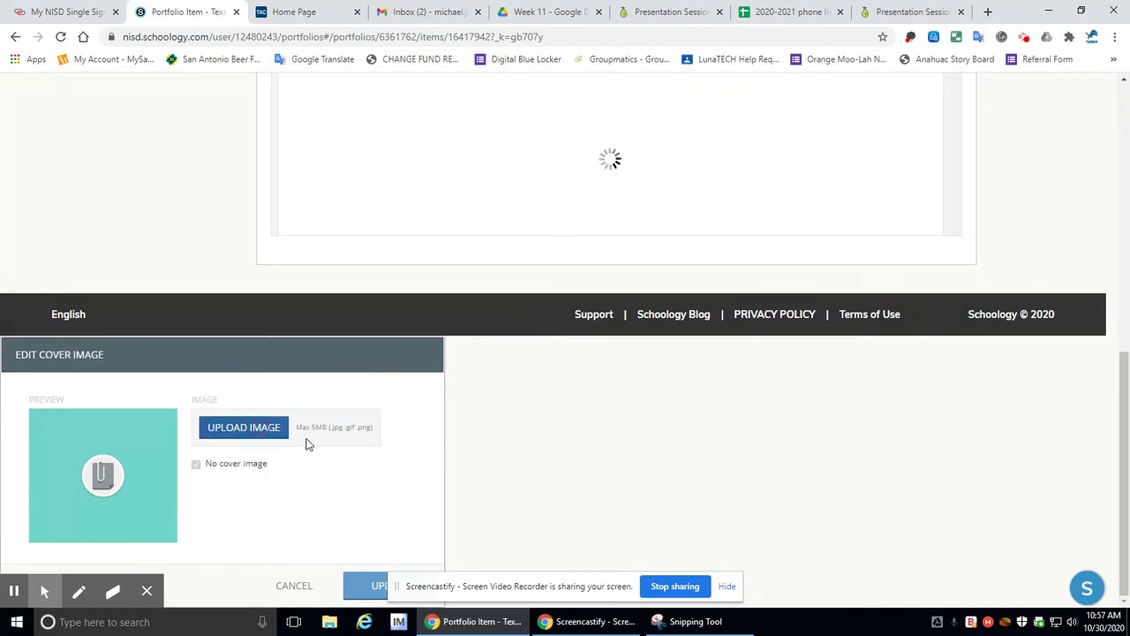
{"action": "left_click", "coordinate": [265, 430]}
{"action": "left_click", "coordinate": [174, 98]}
{"action": "double_click", "coordinate": [173, 99]}
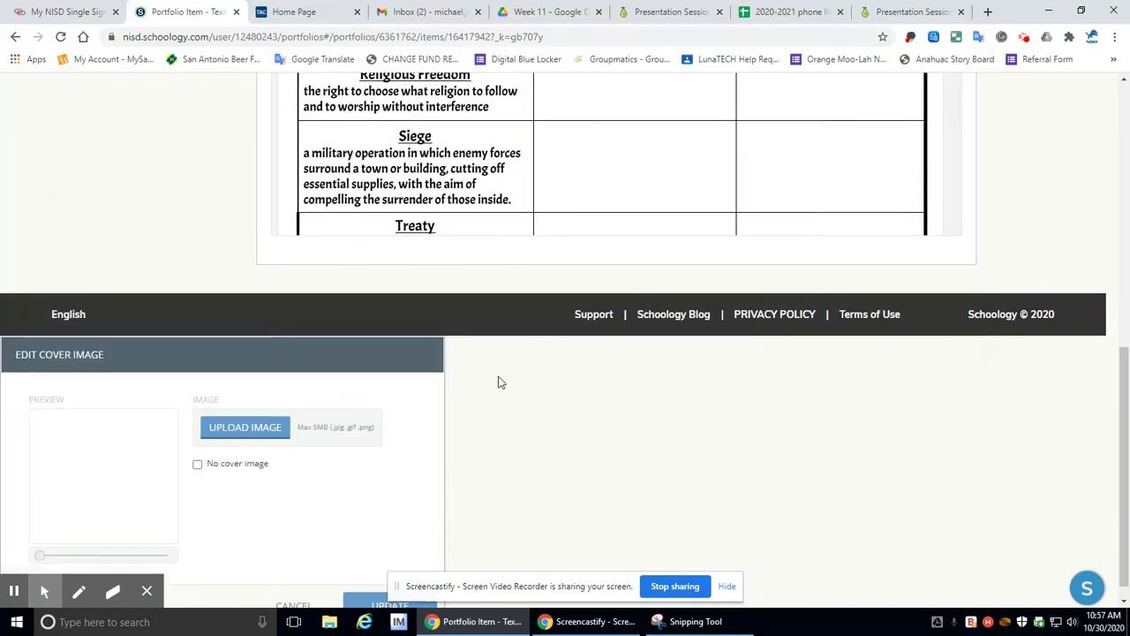
{"action": "left_click", "coordinate": [388, 607]}
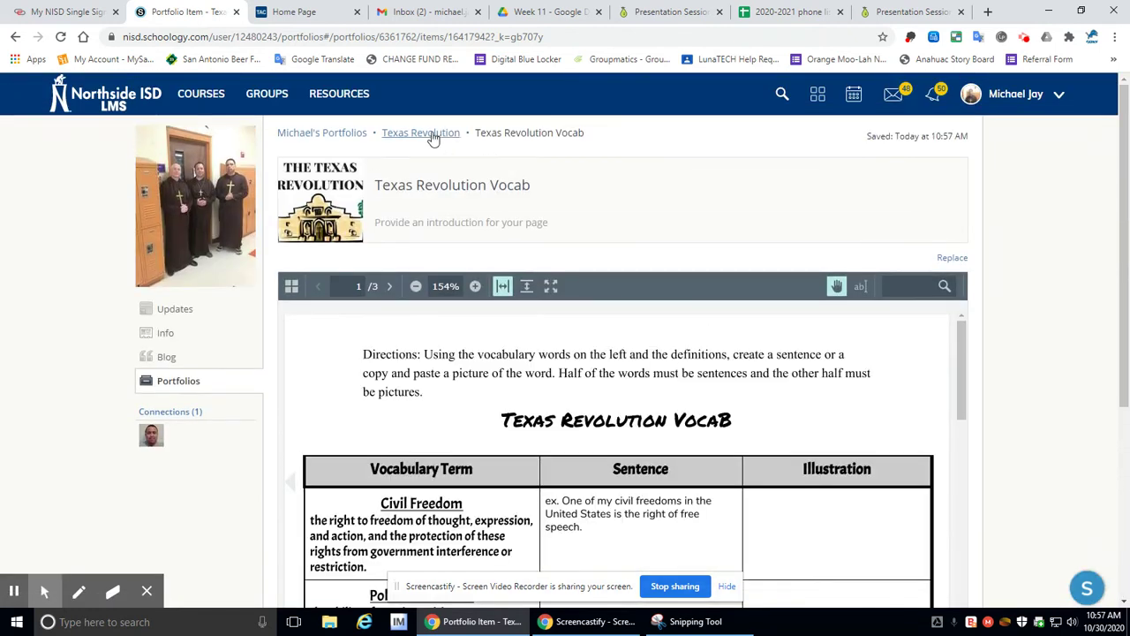
{"action": "left_click", "coordinate": [433, 139]}
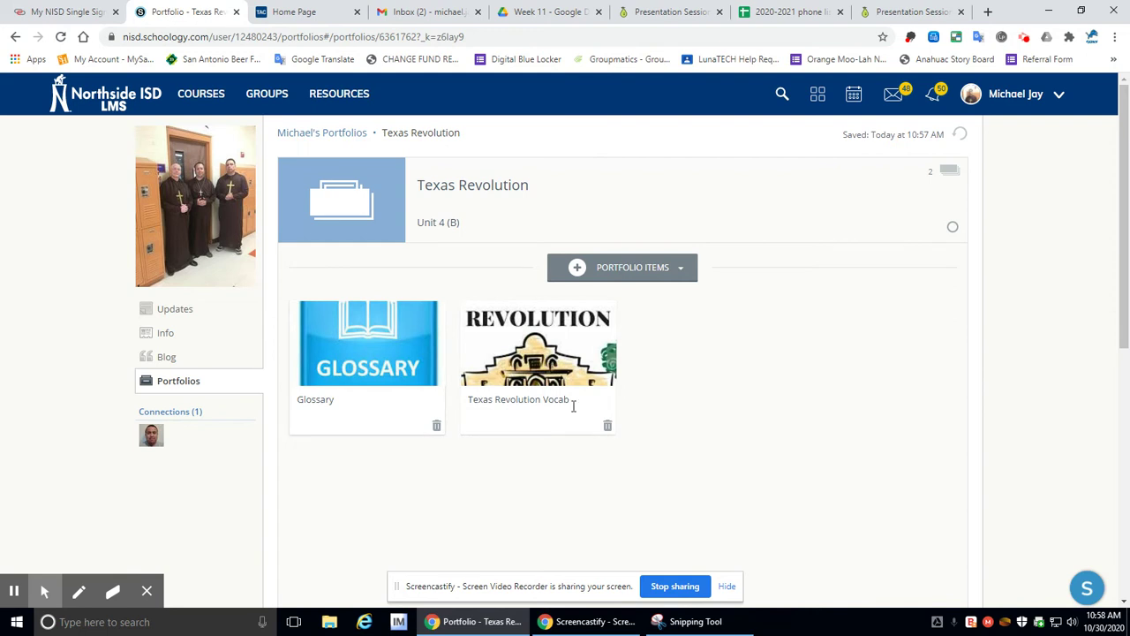
Step: In the Glossary item, paste 'Texas Revolution Vocabulary' into list item 2 and retitle item 1 'Glossary'
{"action": "left_click", "coordinate": [382, 355]}
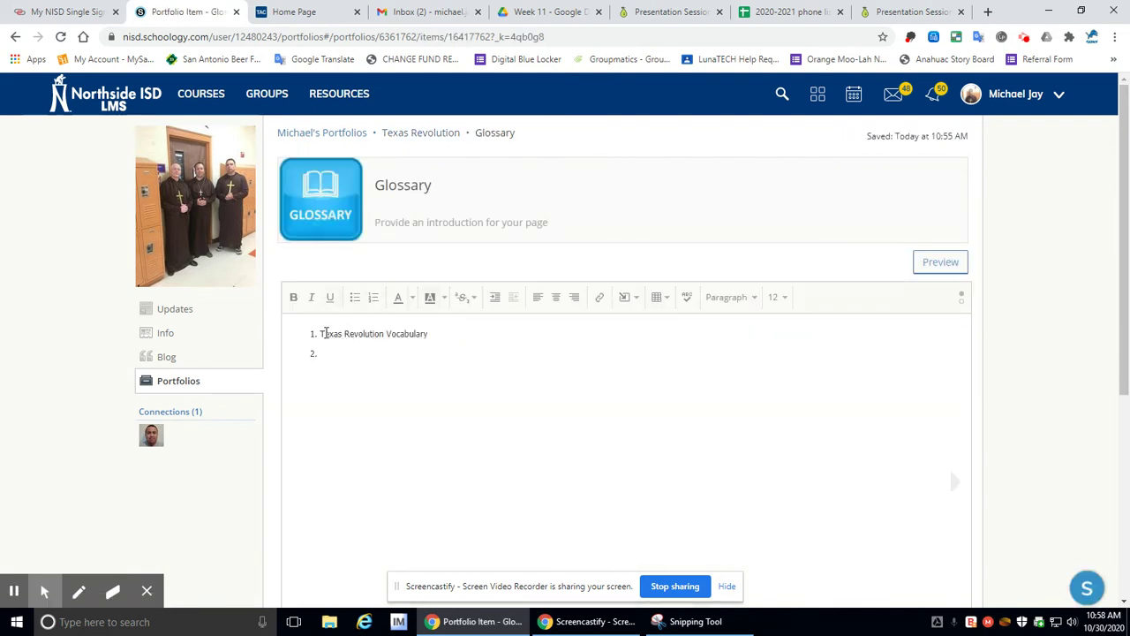
{"action": "left_click_drag", "start_coordinate": [441, 335], "coordinate": [328, 334]}
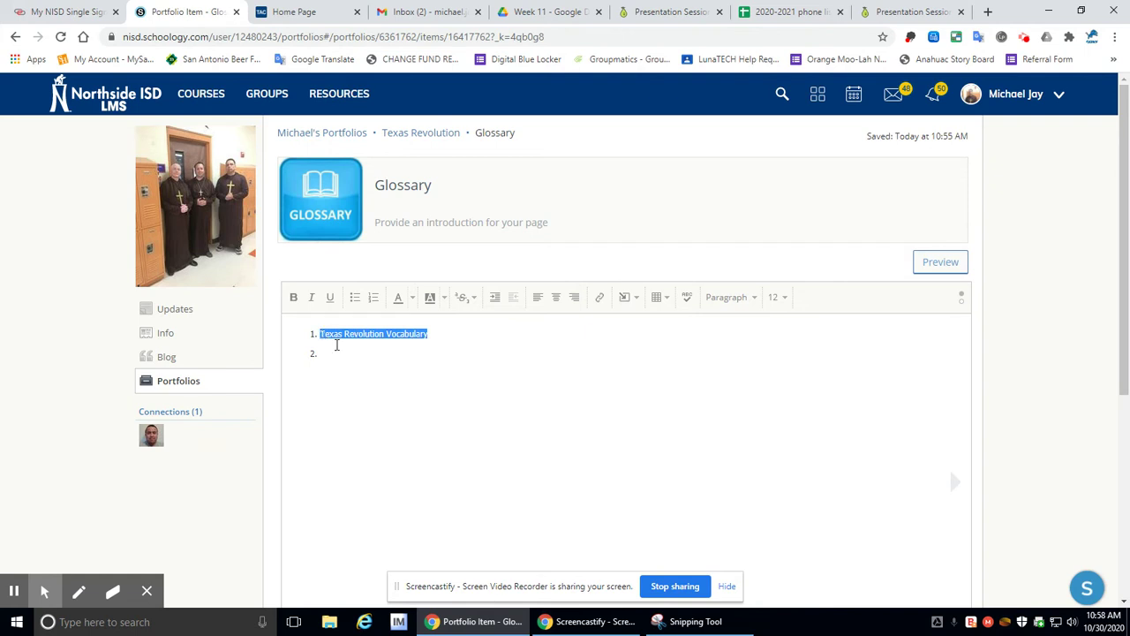
{"action": "left_click", "coordinate": [389, 357]}
{"action": "type", "text": "Texas Revolution Vocabulary"}
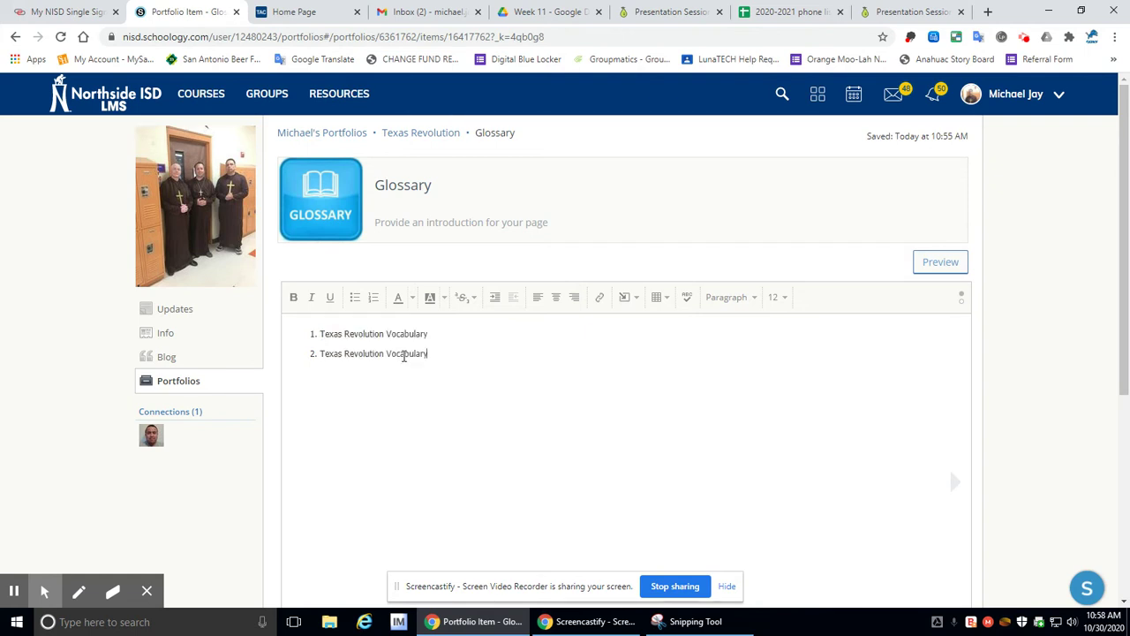
{"action": "left_click_drag", "start_coordinate": [451, 336], "coordinate": [354, 334]}
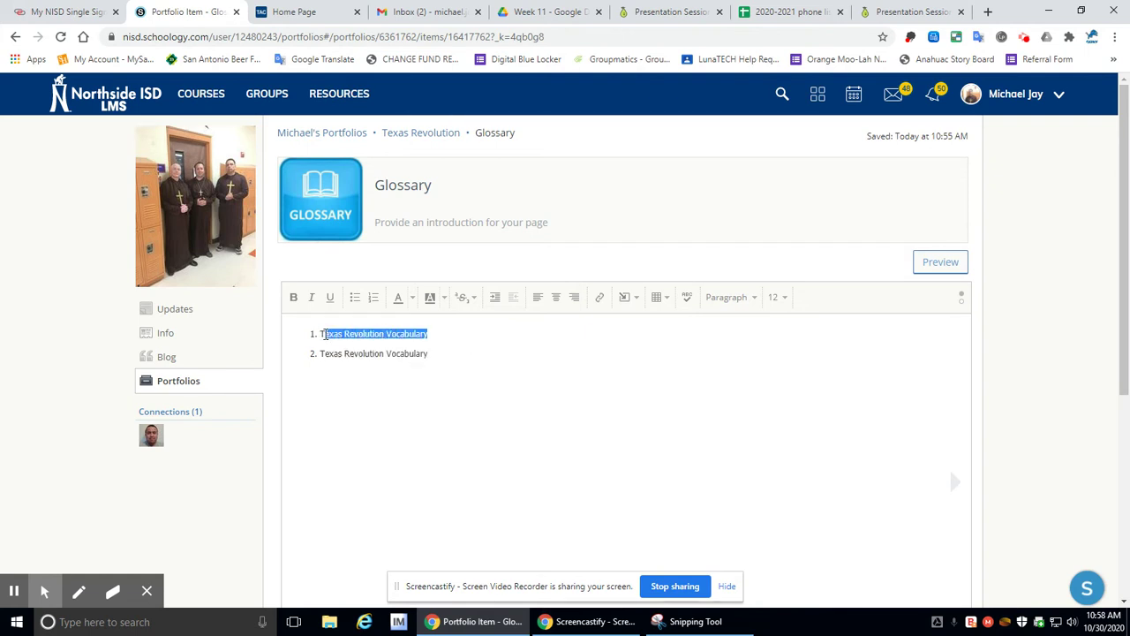
{"action": "key", "text": "BackSpace"}
{"action": "key", "text": "BackSpace"}
{"action": "type", "text": "Glossary"}
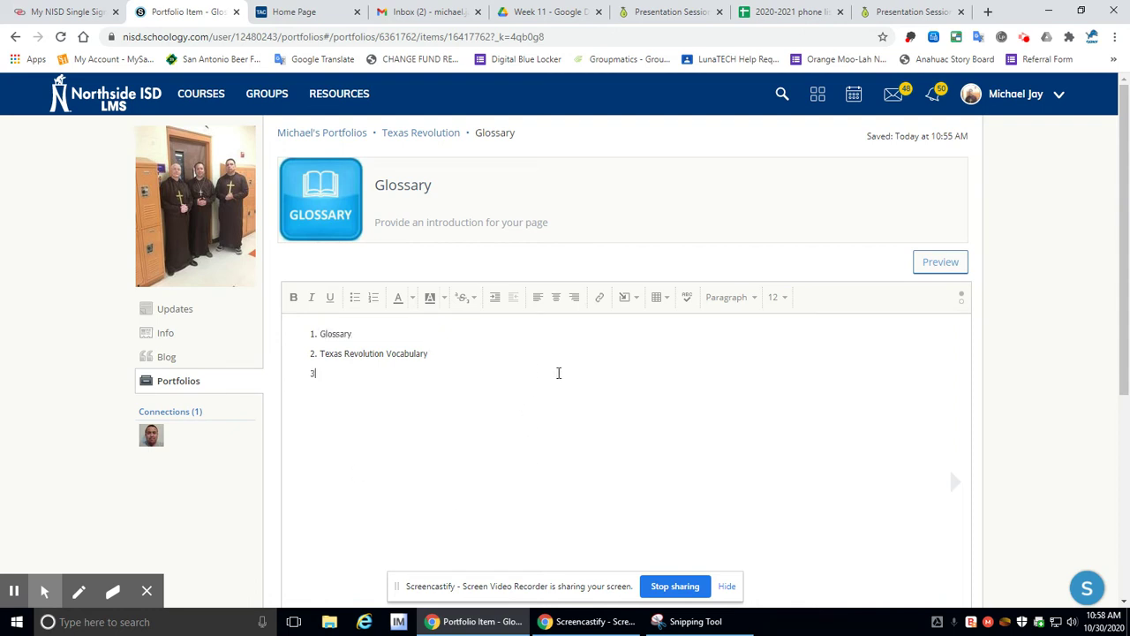
Step: Open the Texas Revolution portfolio's Edit Portfolio Image settings
{"action": "left_click", "coordinate": [422, 132]}
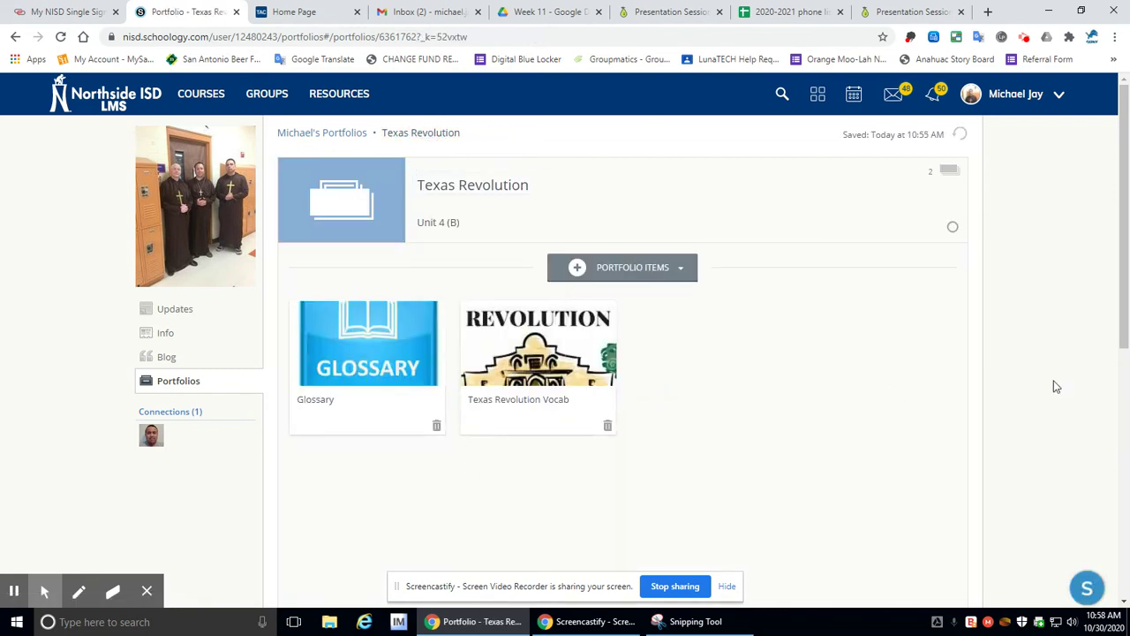
{"action": "mouse_move", "coordinate": [336, 208]}
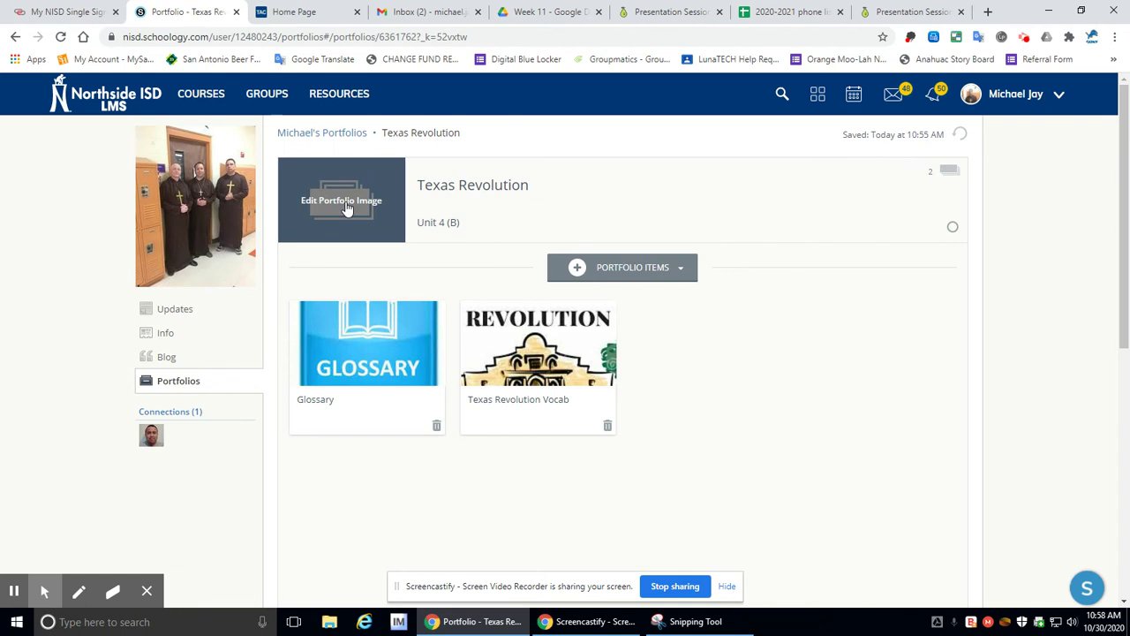
{"action": "left_click", "coordinate": [344, 203]}
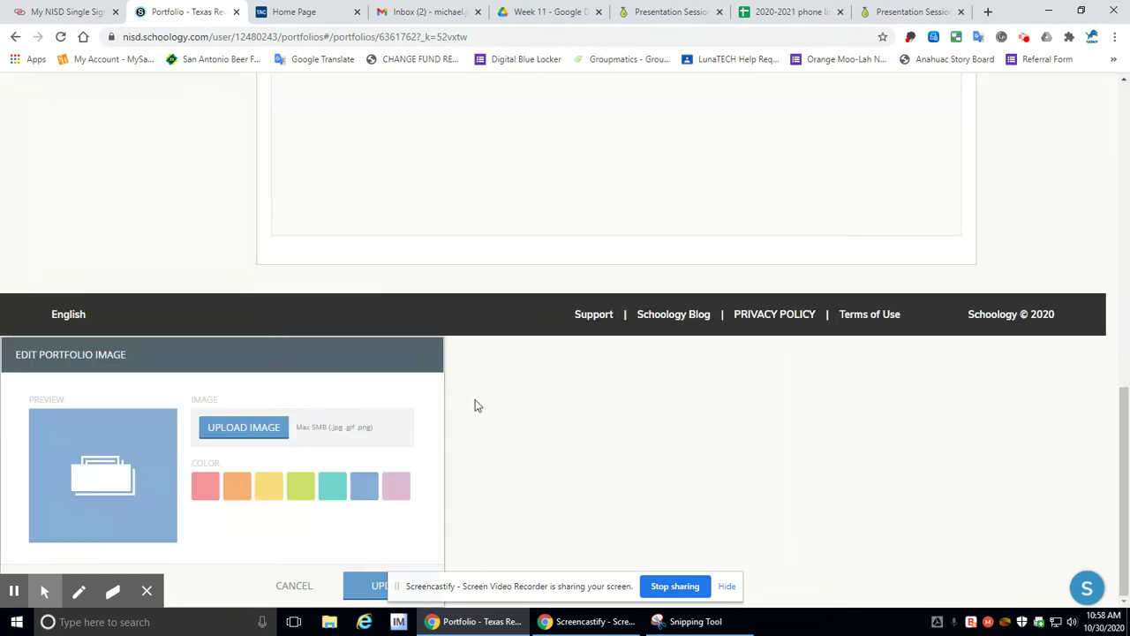
{"action": "left_click", "coordinate": [524, 446]}
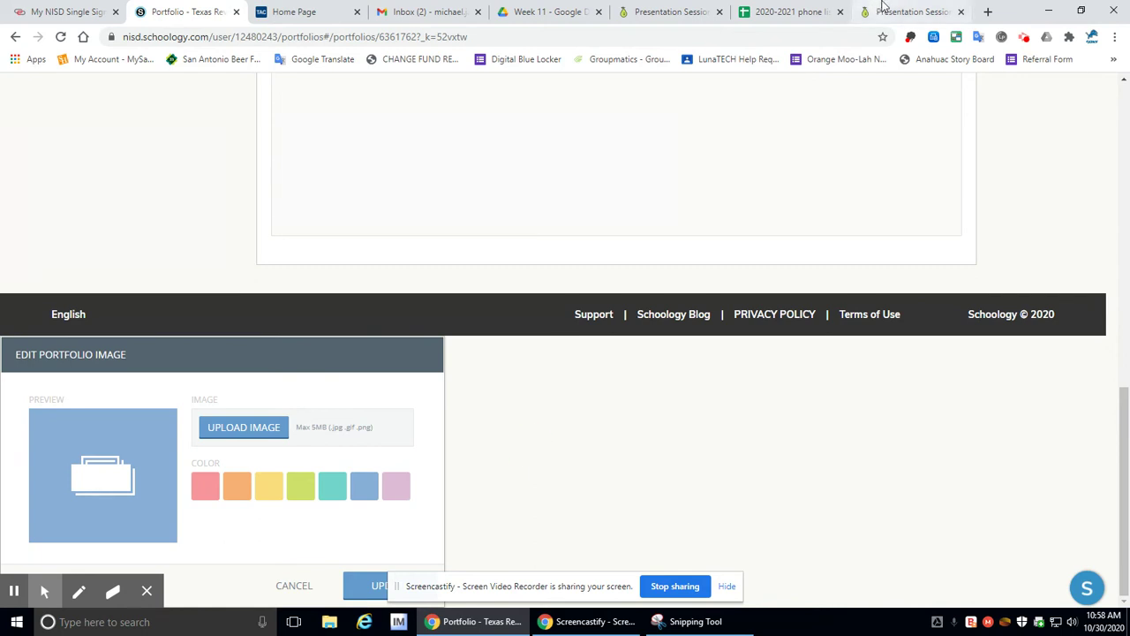
{"action": "left_click", "coordinate": [988, 12]}
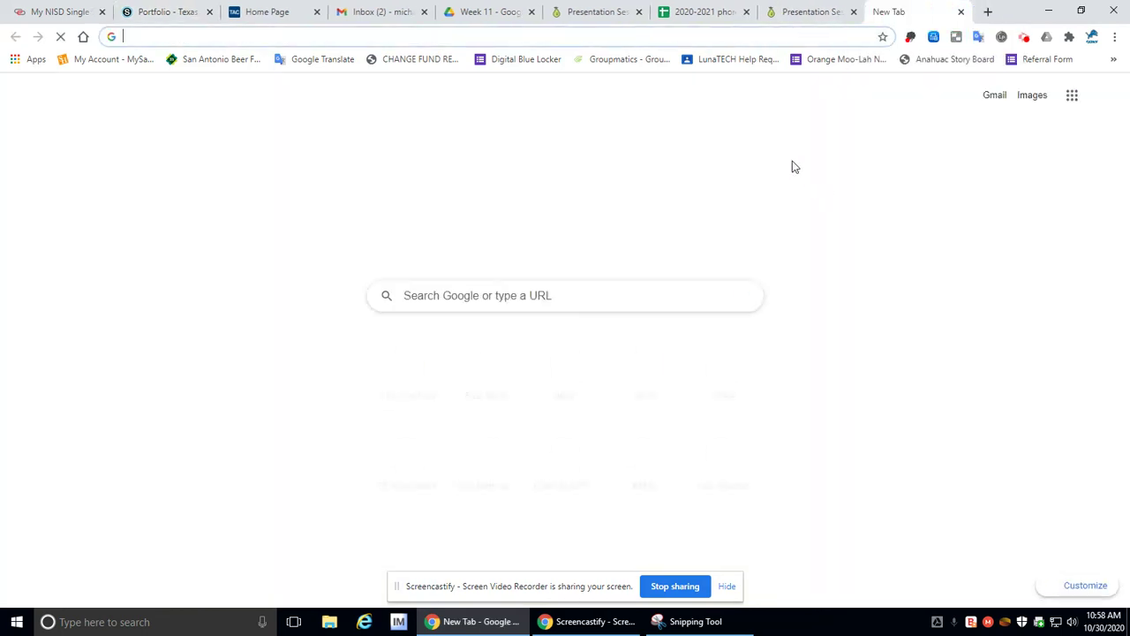
Step: Search Google for 'texas revolution' and browse the image results
{"action": "type", "text": "e"}
{"action": "key", "text": "BackSpace"}
{"action": "key", "text": "BackSpace"}
{"action": "type", "text": "texas revolution"}
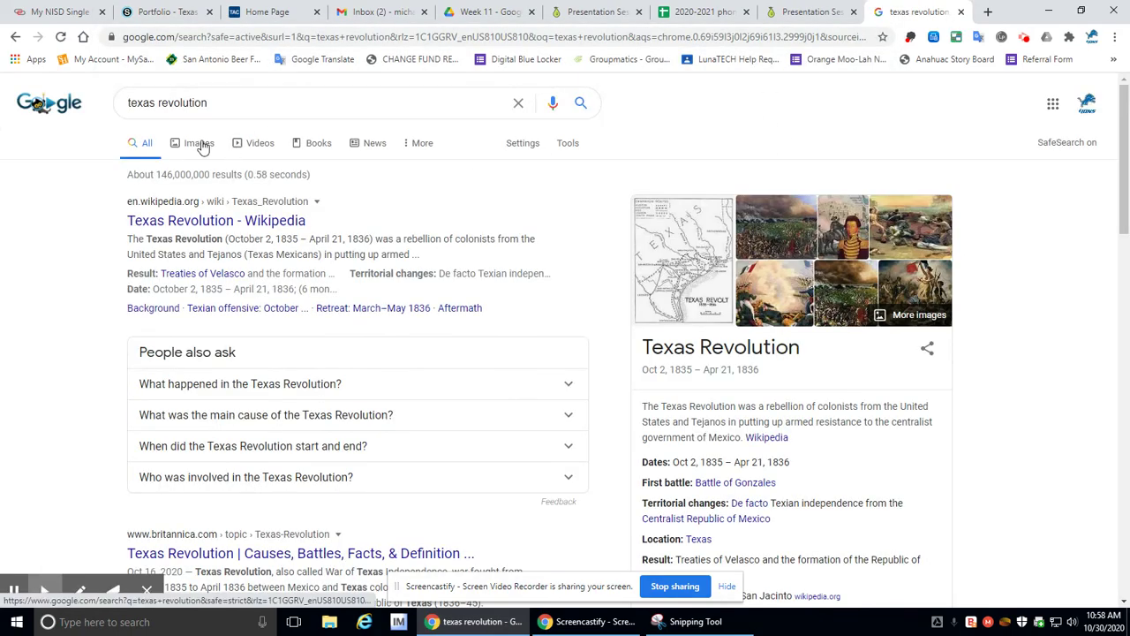
{"action": "left_click", "coordinate": [199, 143]}
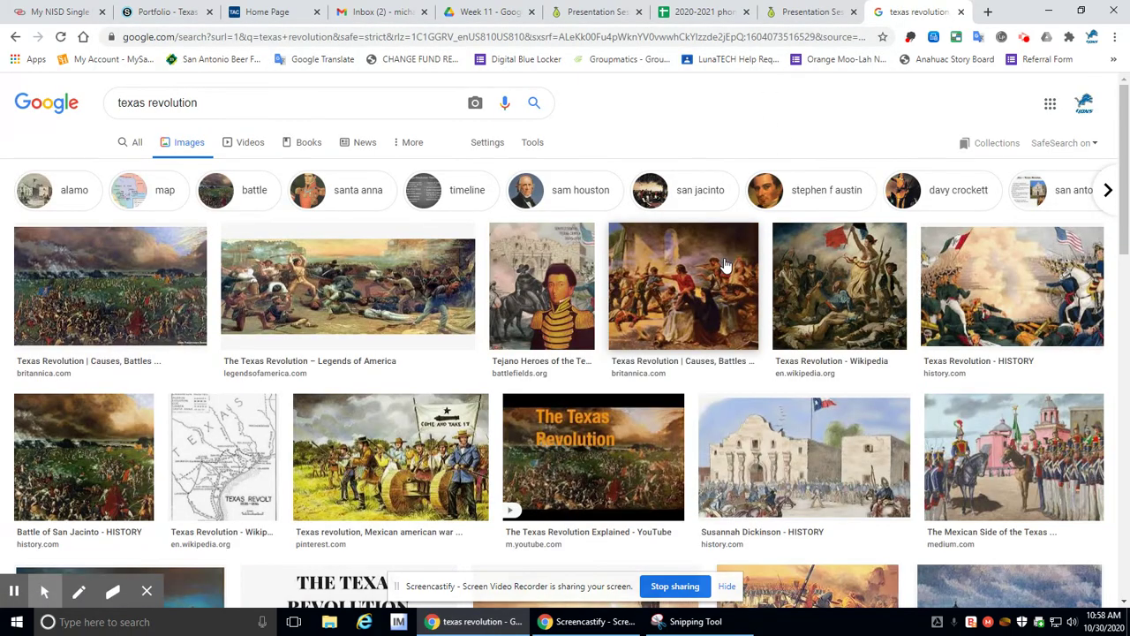
{"action": "scroll", "coordinate": [724, 265], "scroll_direction": "down", "scroll_amount": 5}
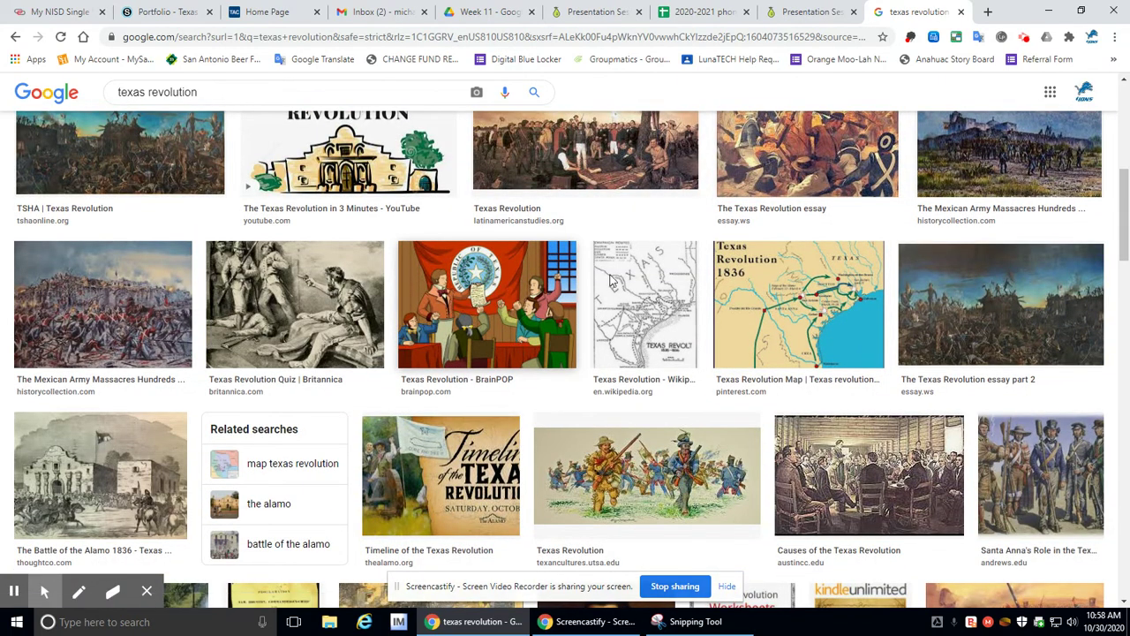
{"action": "scroll", "coordinate": [671, 253], "scroll_direction": "down", "scroll_amount": 3}
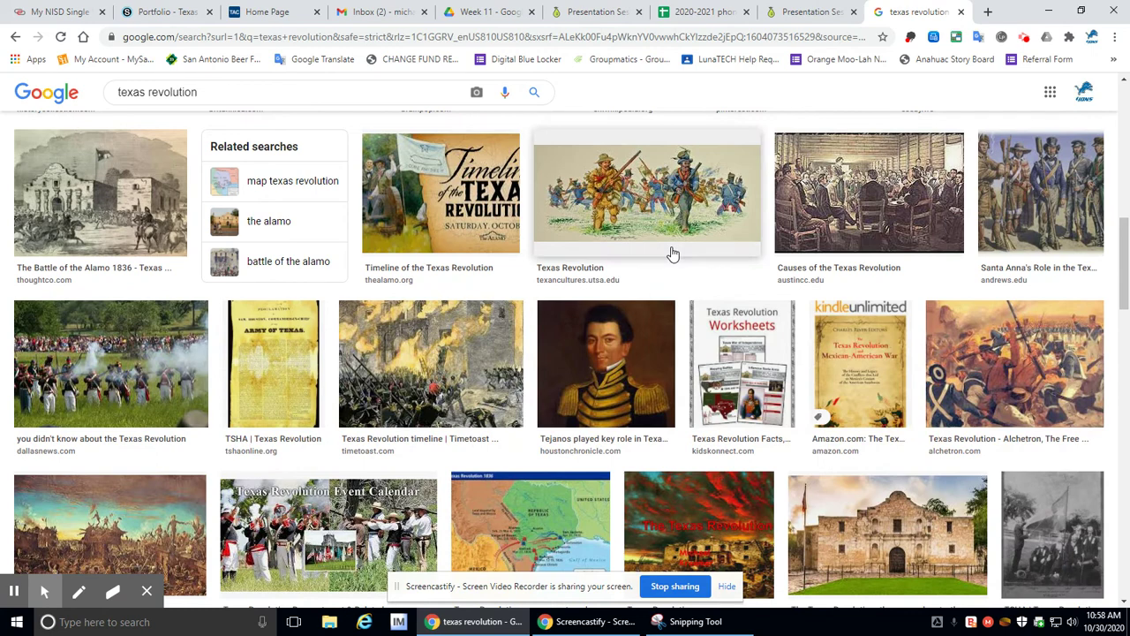
{"action": "scroll", "coordinate": [671, 253], "scroll_direction": "down", "scroll_amount": 3}
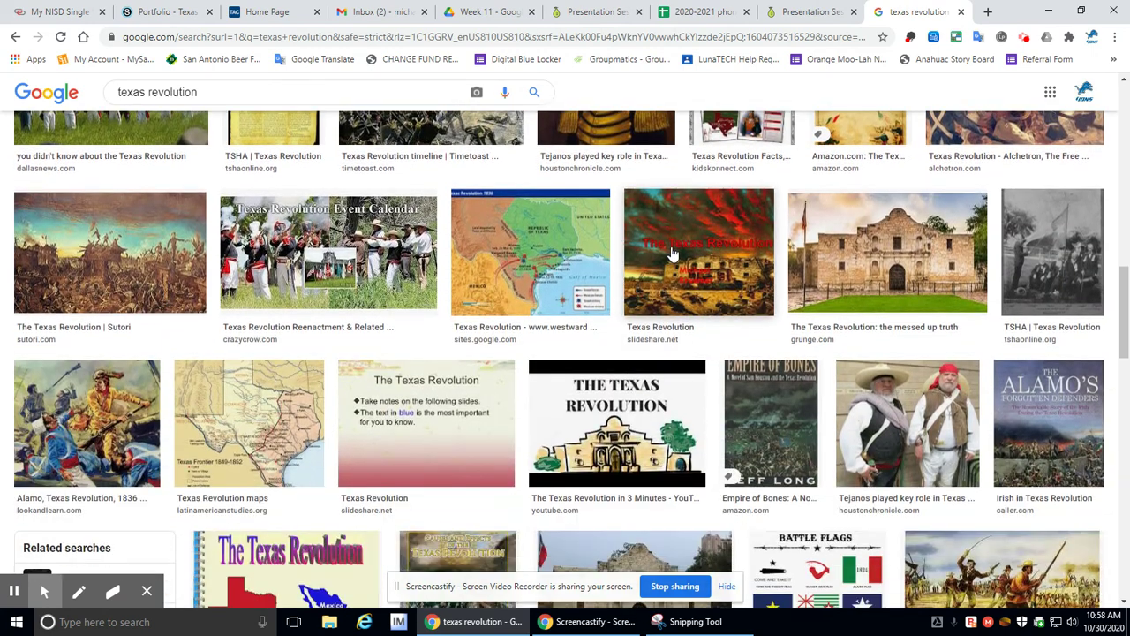
{"action": "scroll", "coordinate": [671, 254], "scroll_direction": "down", "scroll_amount": 2}
{"action": "scroll", "coordinate": [671, 254], "scroll_direction": "down", "scroll_amount": 1}
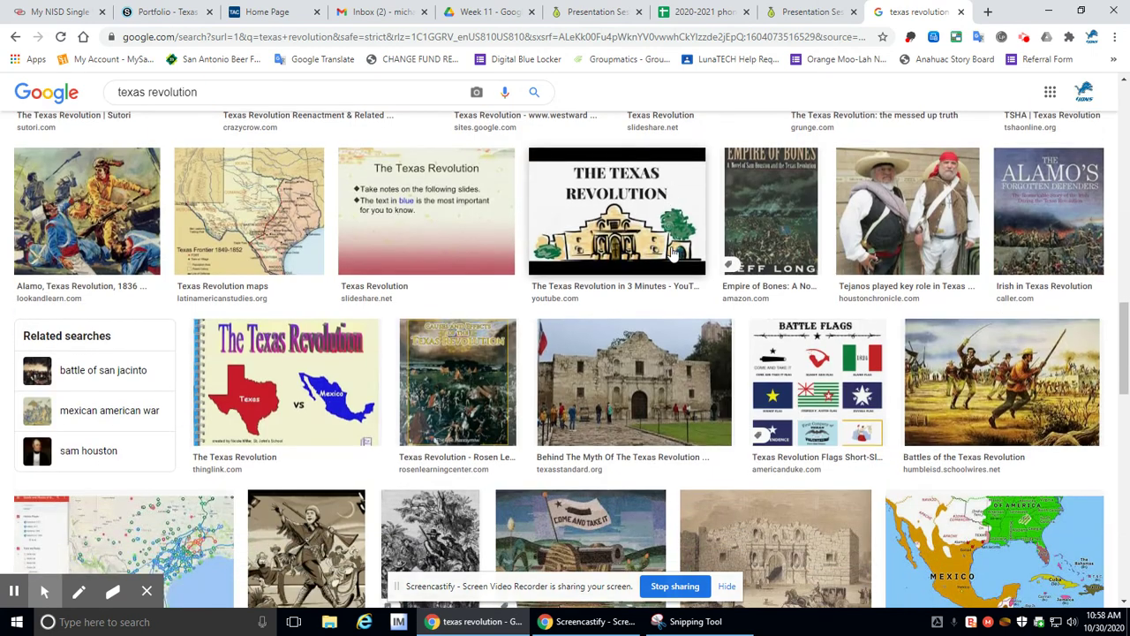
{"action": "scroll", "coordinate": [671, 253], "scroll_direction": "down", "scroll_amount": 3}
{"action": "scroll", "coordinate": [673, 254], "scroll_direction": "down", "scroll_amount": 1}
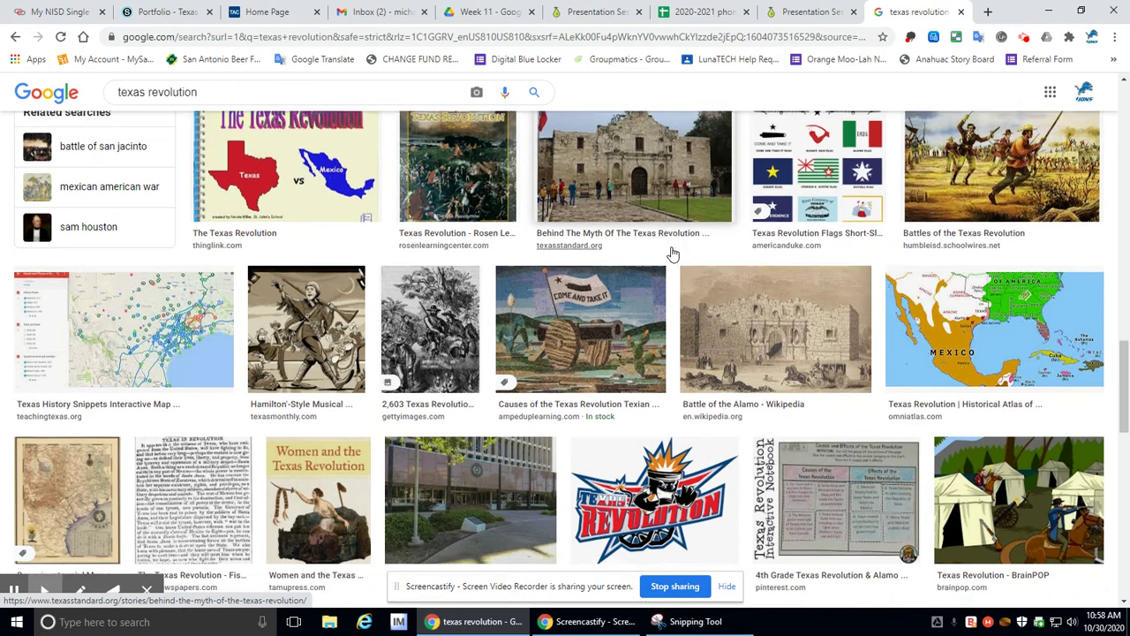
{"action": "scroll", "coordinate": [673, 255], "scroll_direction": "down", "scroll_amount": 1}
Step: Save the Texas Revolution football-style logo as texrev.png in the PDF Files folder
{"action": "right_click", "coordinate": [669, 362]}
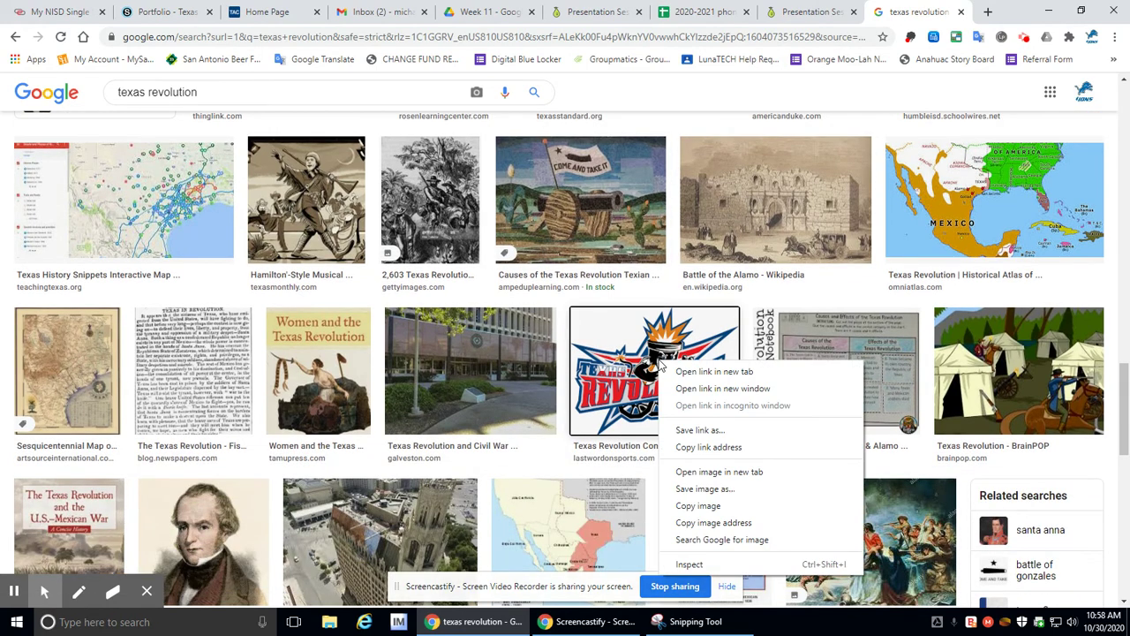
{"action": "left_click", "coordinate": [711, 506]}
{"action": "right_click", "coordinate": [678, 372]}
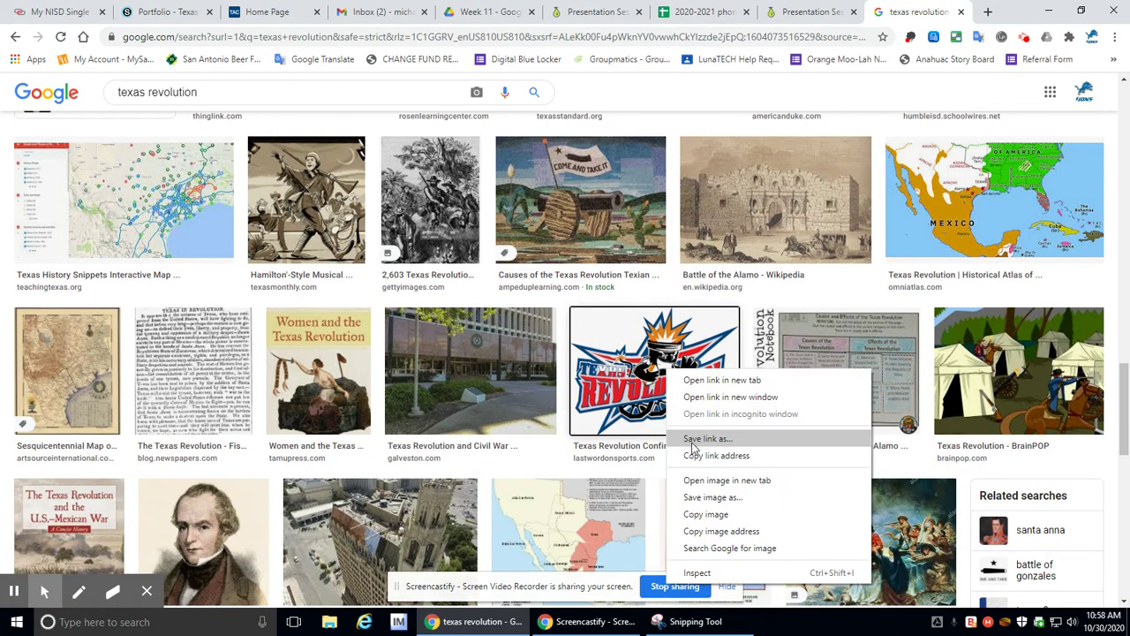
{"action": "left_click", "coordinate": [711, 497]}
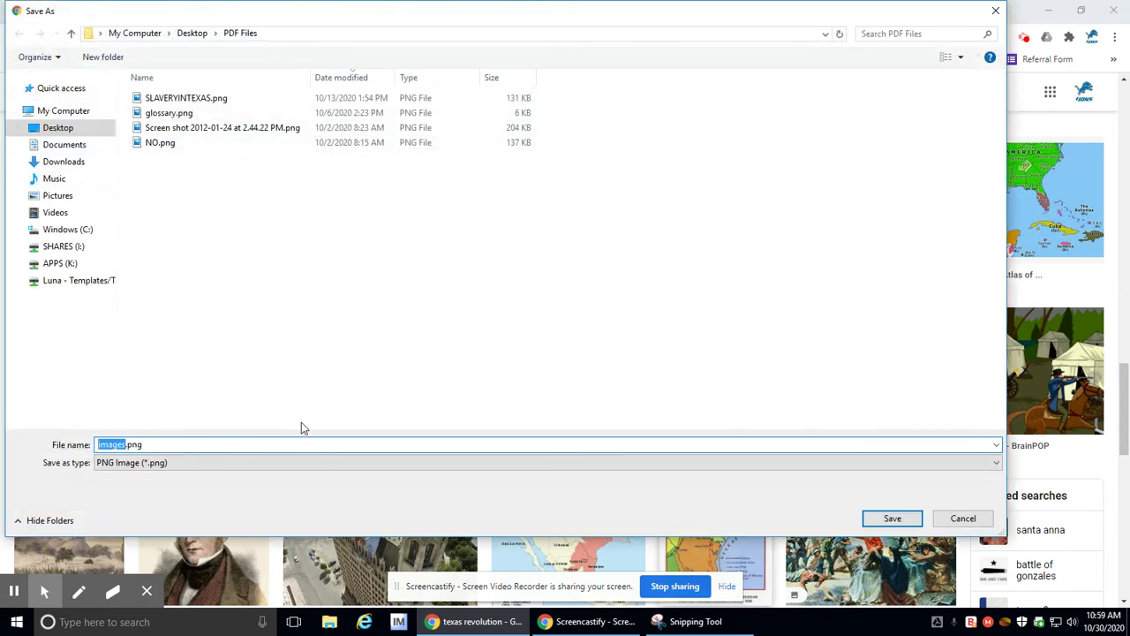
{"action": "type", "text": "texrev"}
{"action": "key", "text": "Return"}
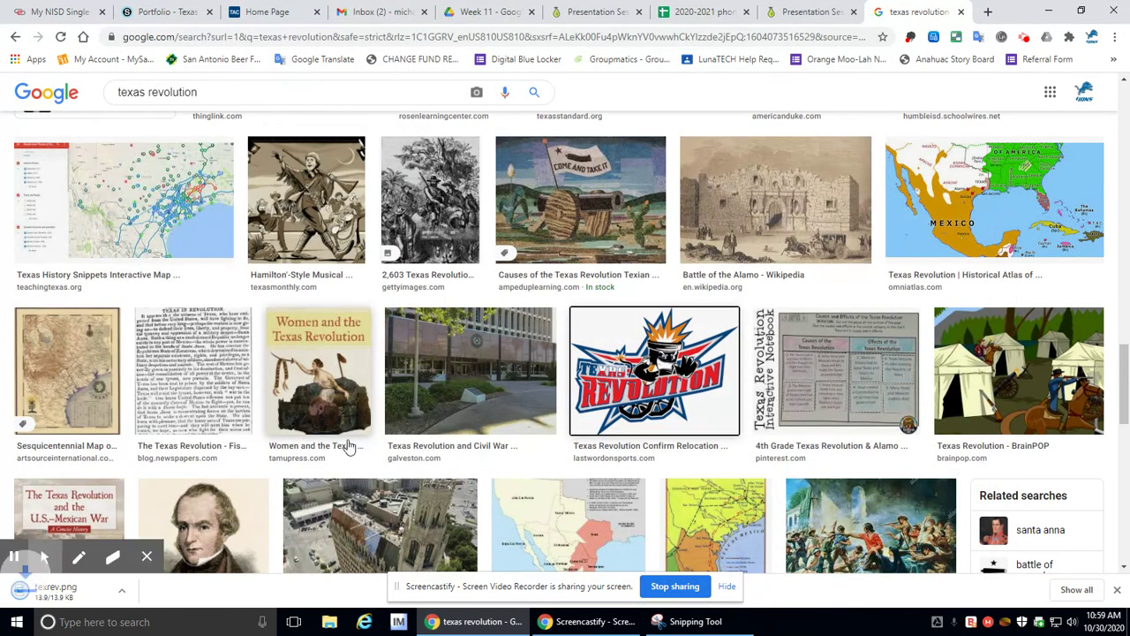
{"action": "left_click", "coordinate": [1115, 592]}
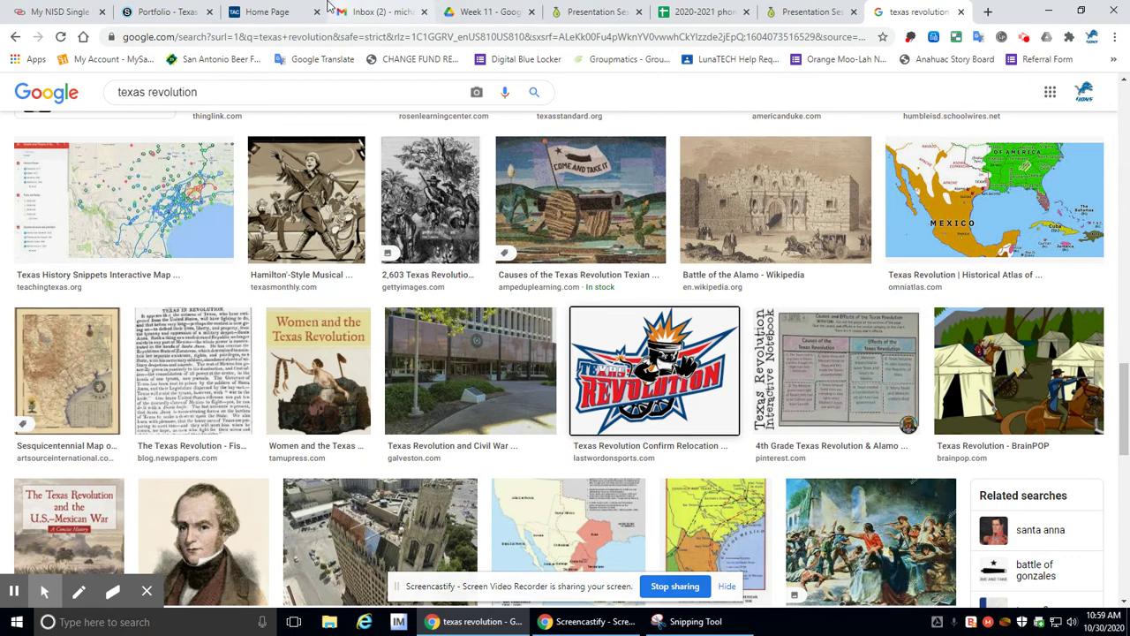
Step: Upload texrev.png as the Texas Revolution portfolio cover, then return to the portfolios list
{"action": "left_click", "coordinate": [167, 11]}
{"action": "left_click", "coordinate": [277, 428]}
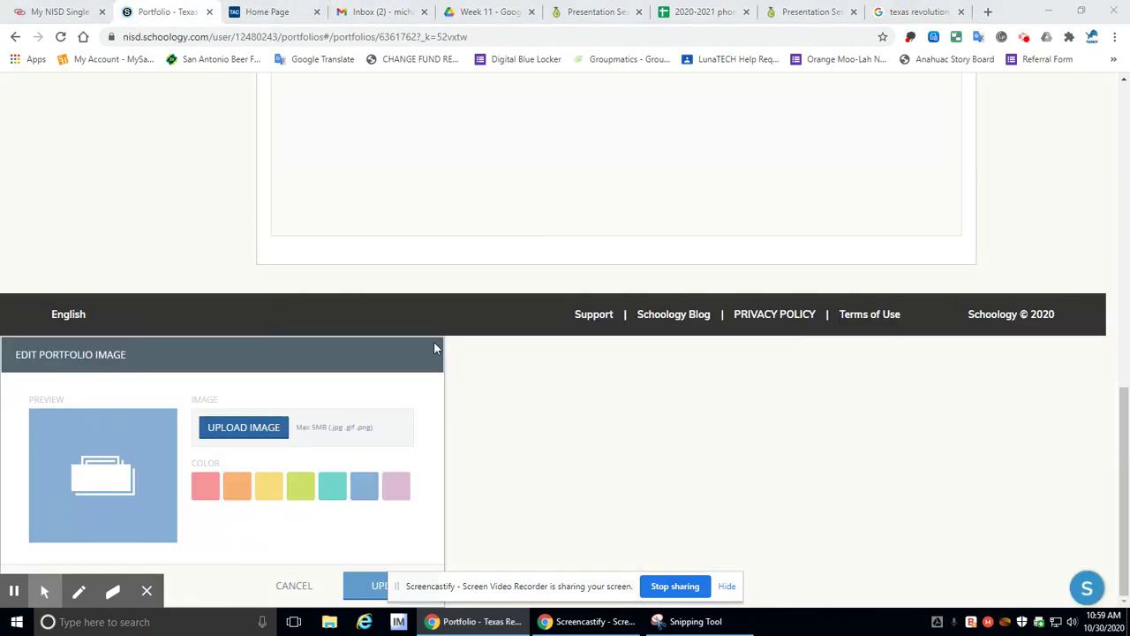
{"action": "double_click", "coordinate": [165, 101]}
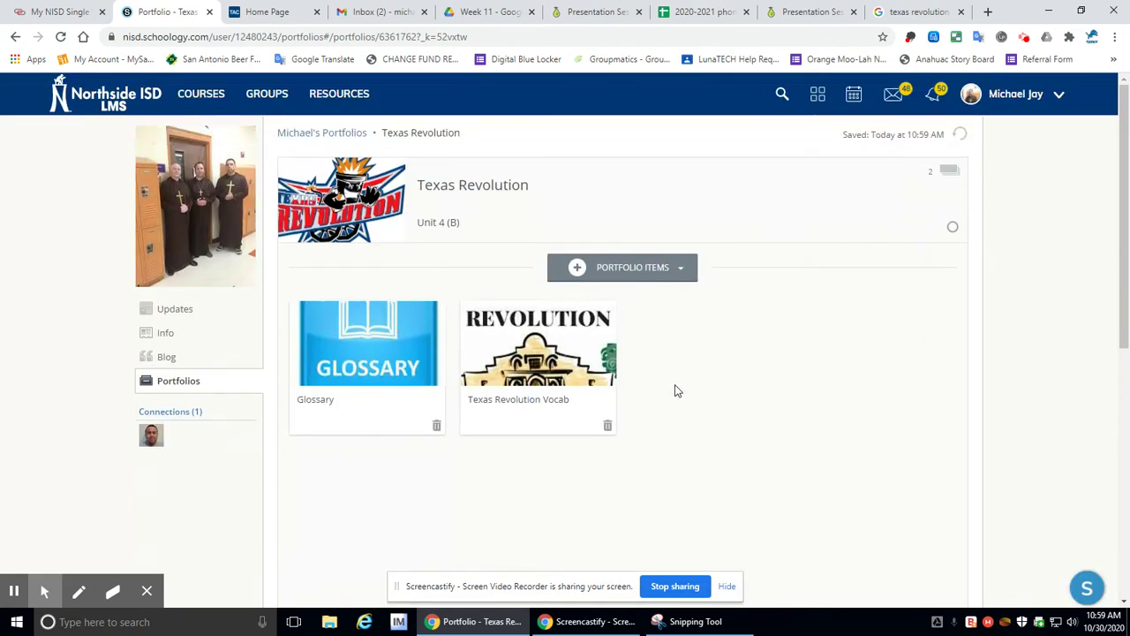
{"action": "left_click", "coordinate": [357, 135]}
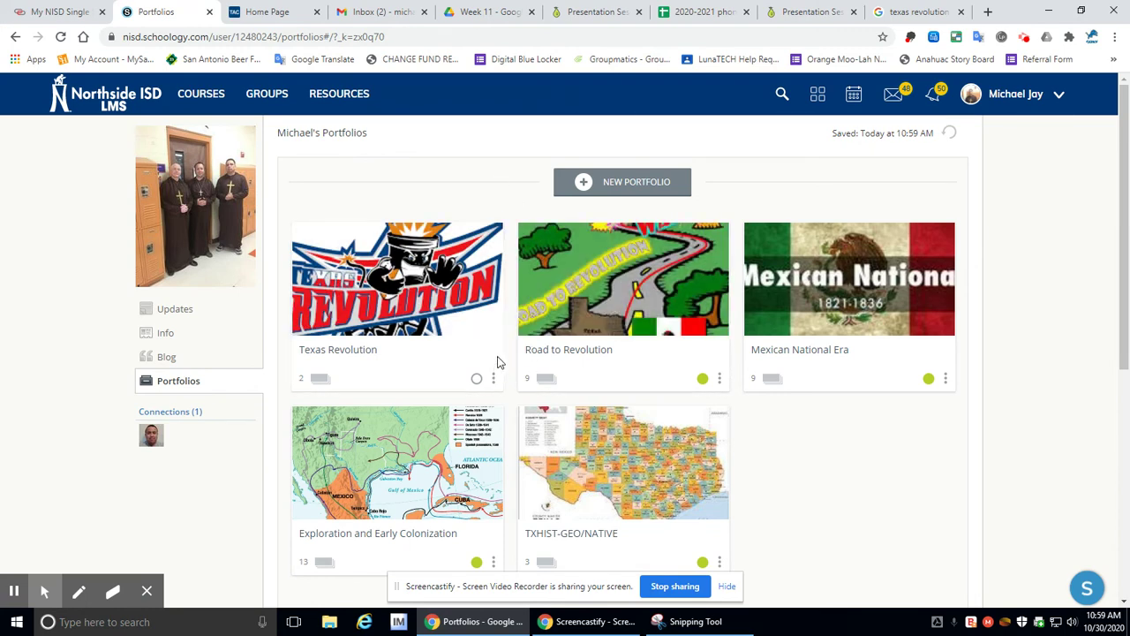
Step: Mark the Texas Revolution portfolio card as published
{"action": "left_click", "coordinate": [477, 378]}
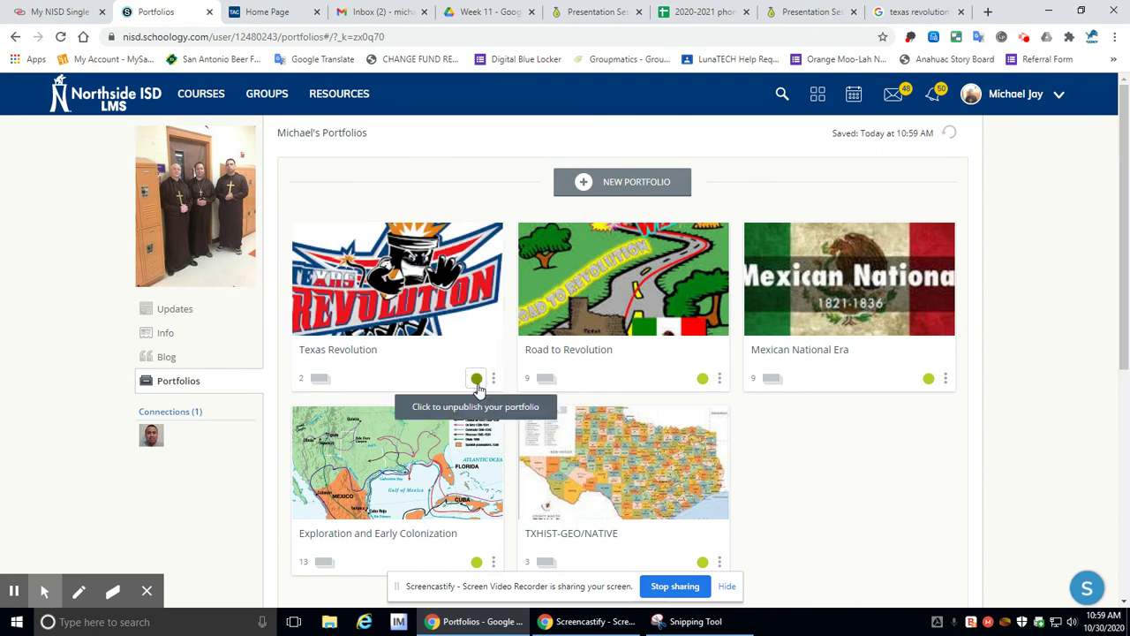